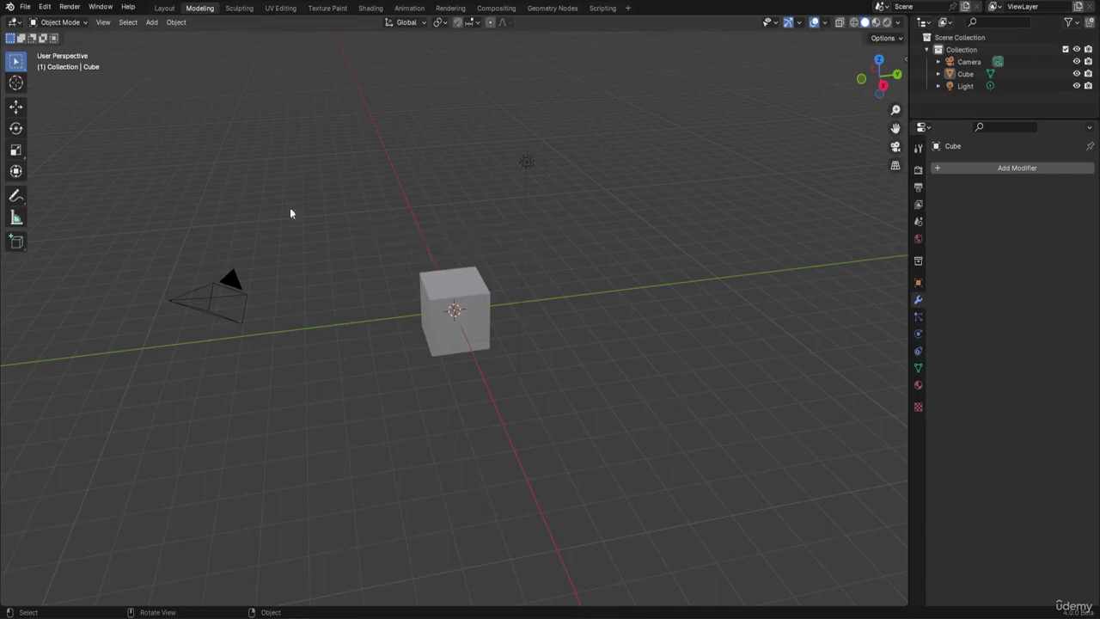
# Show scene statistics, system memory and video memory in the status bar through the interface preferences.
pyautogui.click(45, 6)
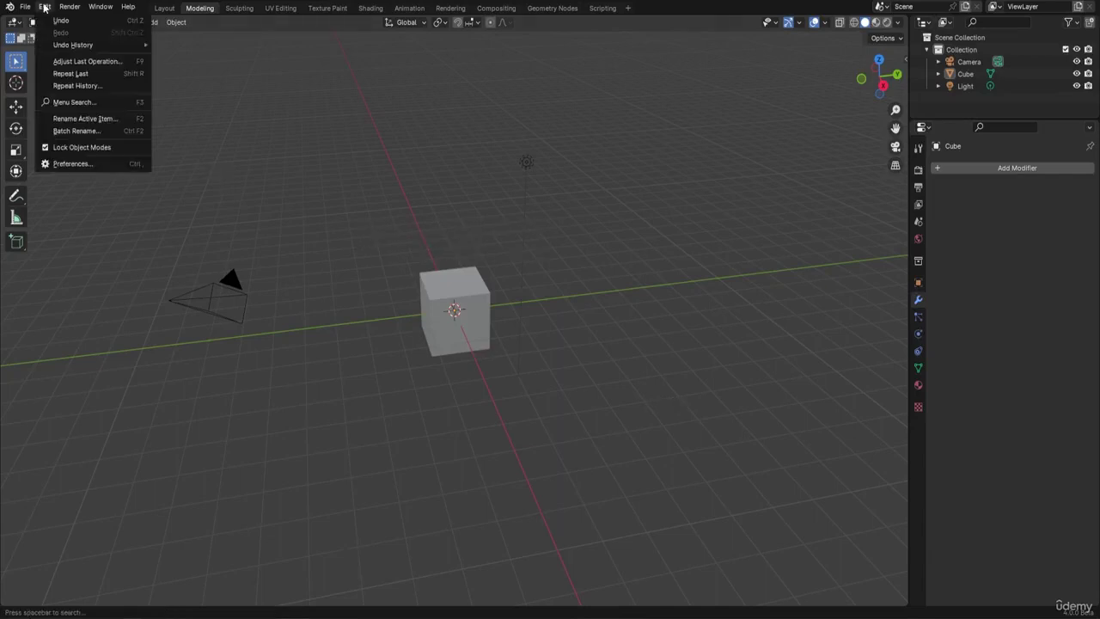
pyautogui.click(85, 164)
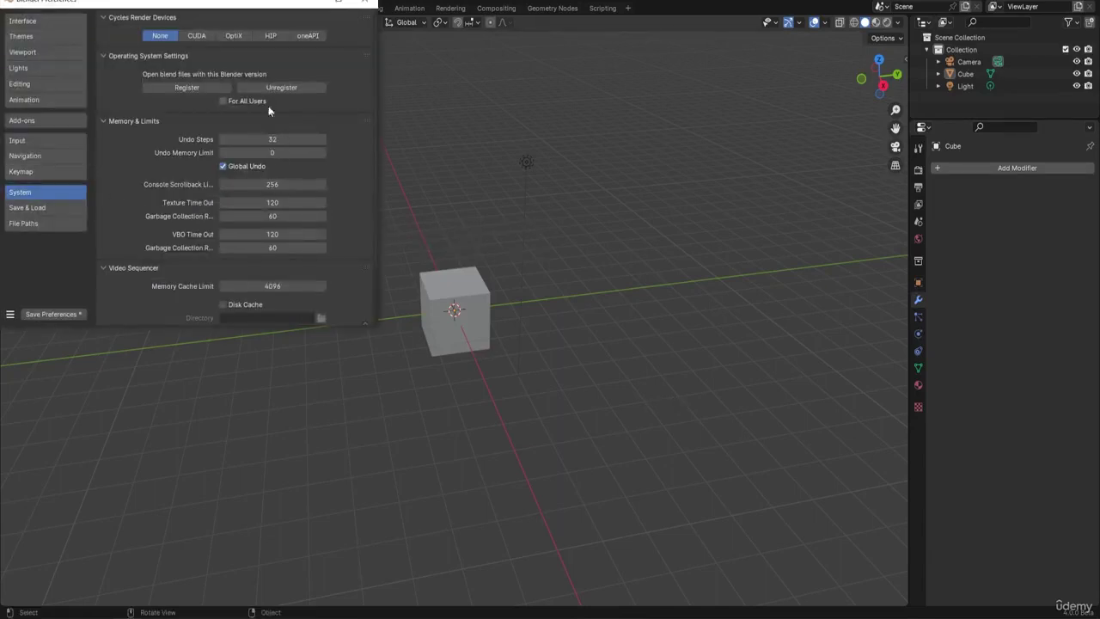
pyautogui.click(38, 21)
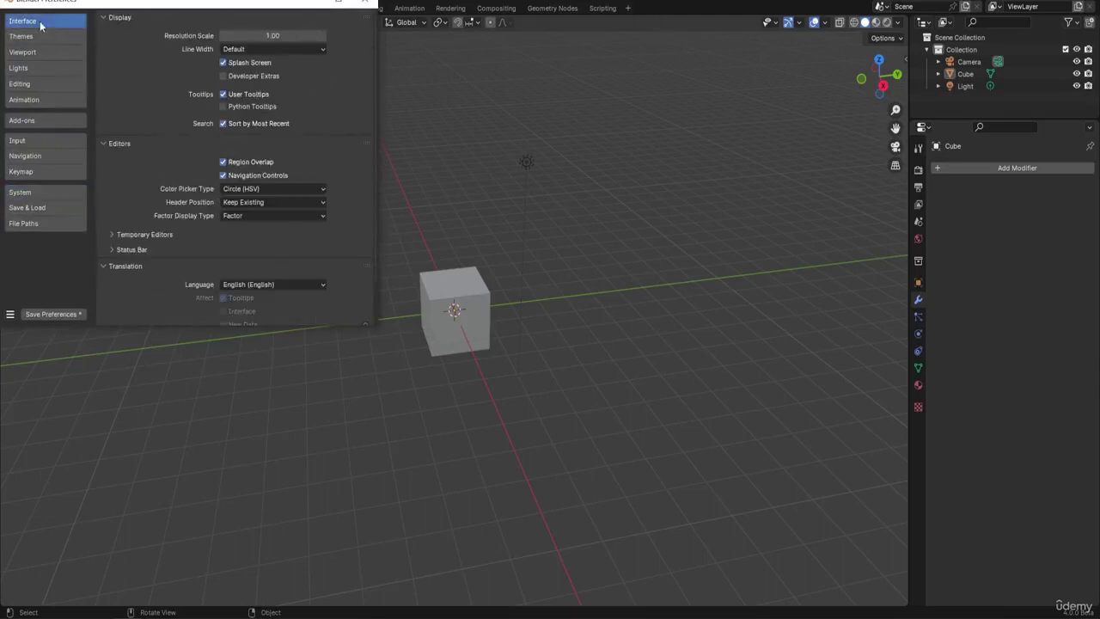
pyautogui.click(115, 249)
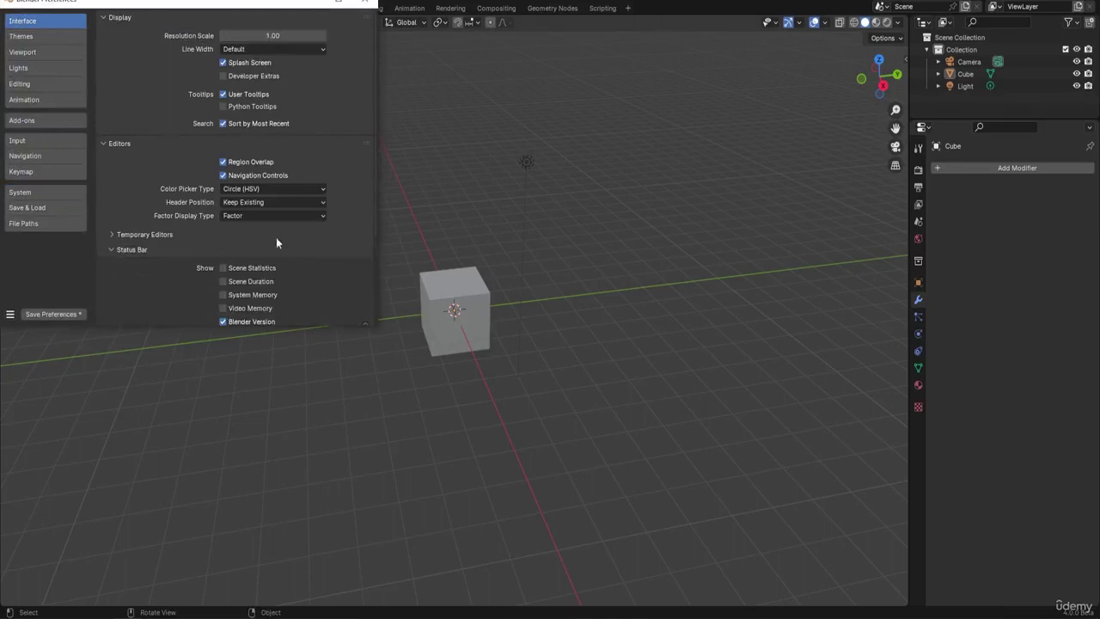
pyautogui.scroll(-2, 275, 237)
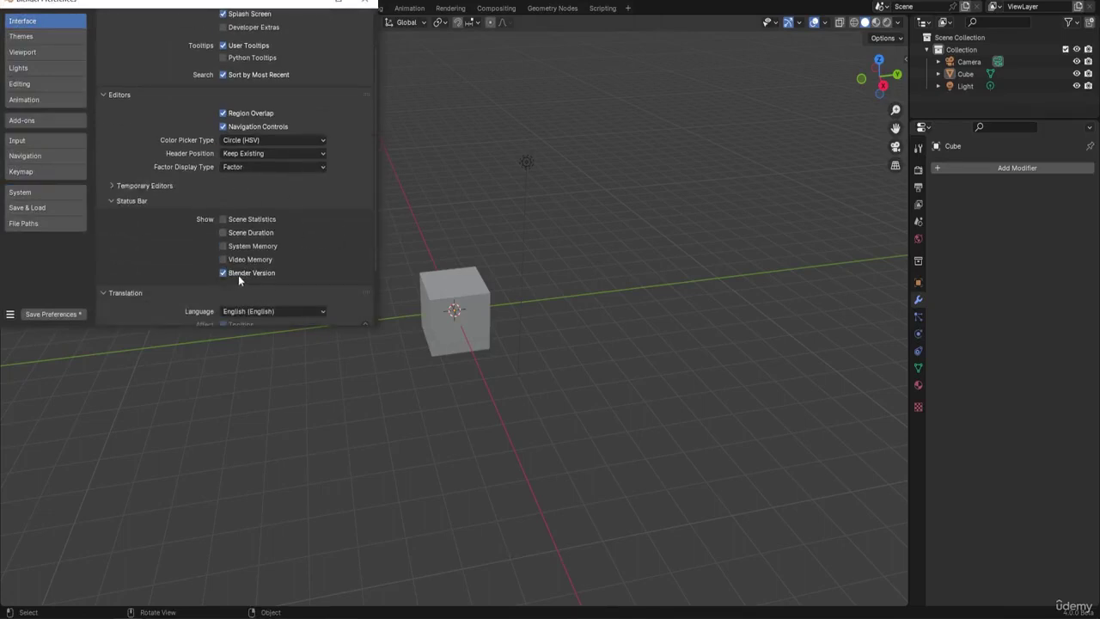
pyautogui.click(222, 219)
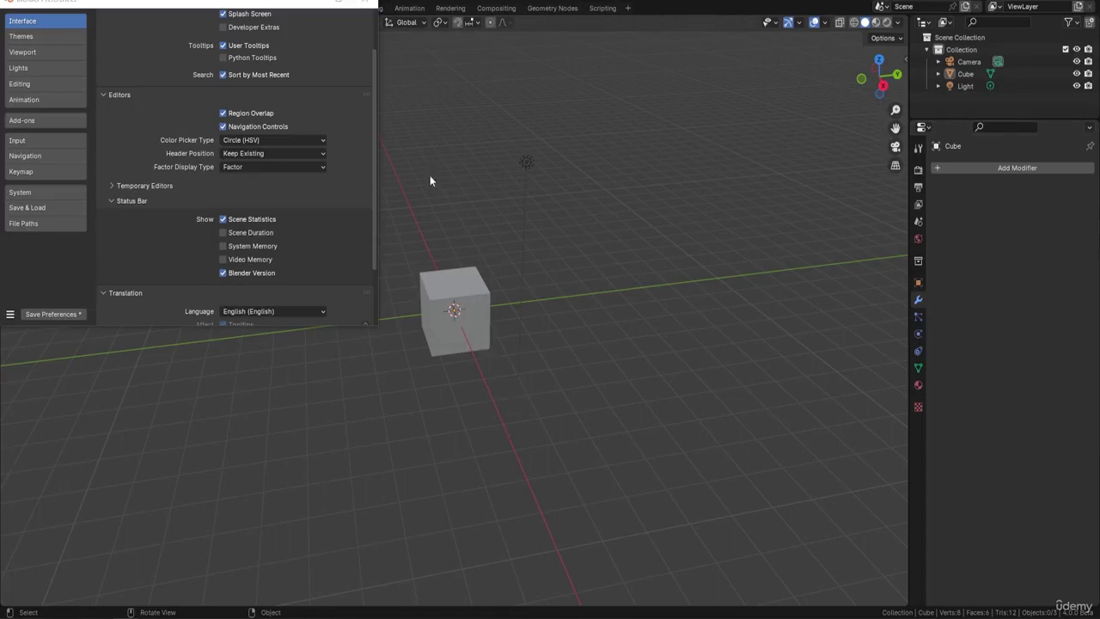
pyautogui.click(224, 247)
pyautogui.click(223, 259)
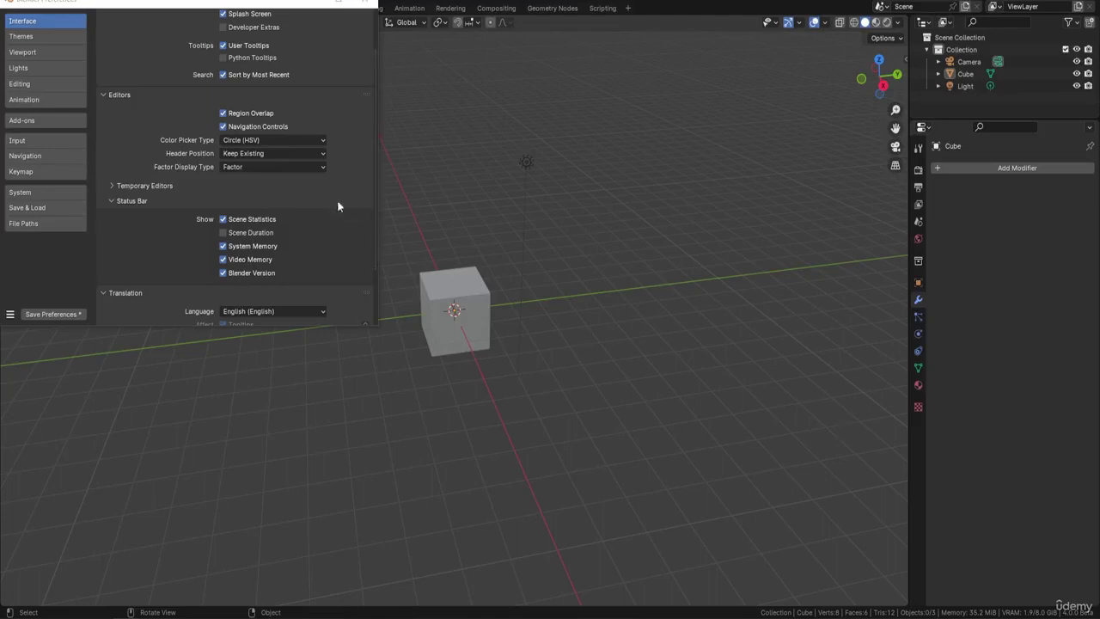
# Set the undo steps to 100 in the system preferences and close the preferences window.
pyautogui.click(19, 192)
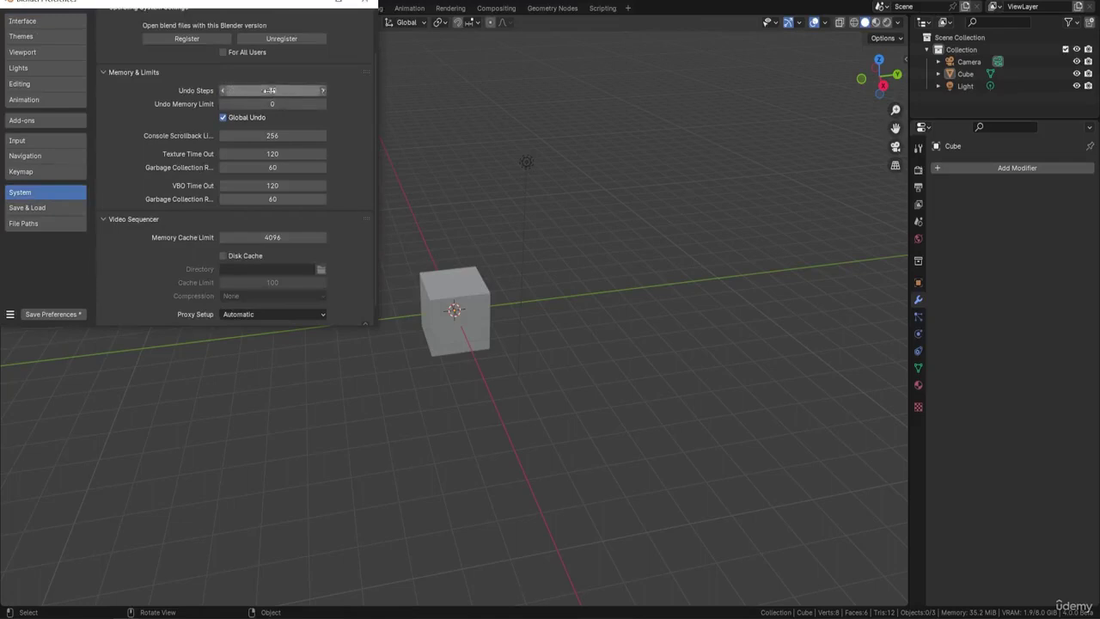
pyautogui.click(269, 90)
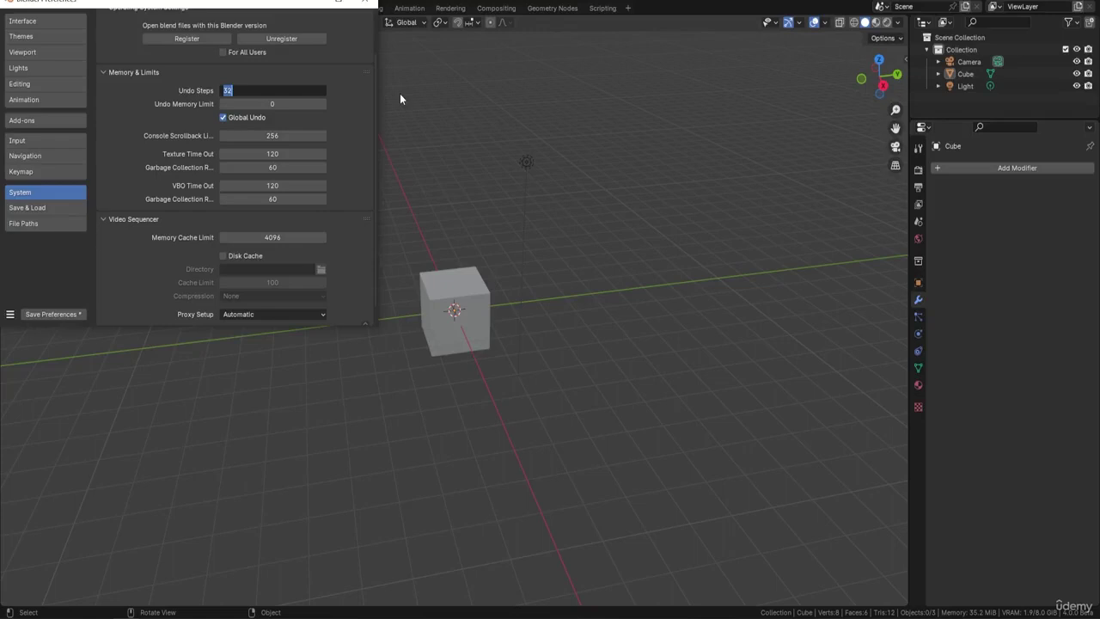
pyautogui.write('100')
pyautogui.press('Return')
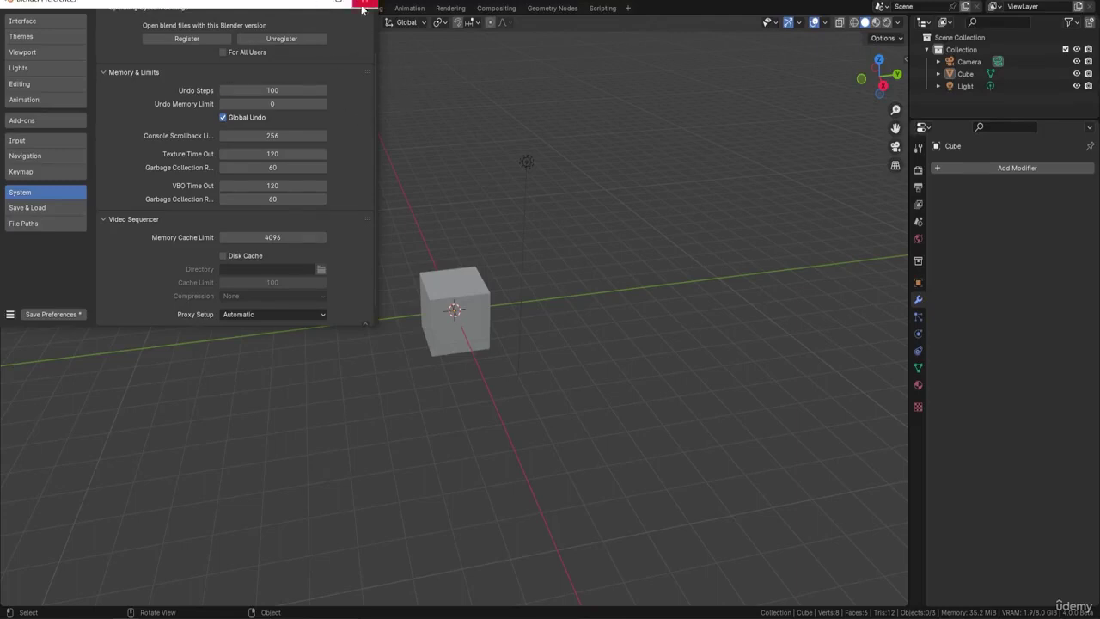
pyautogui.click(364, 6)
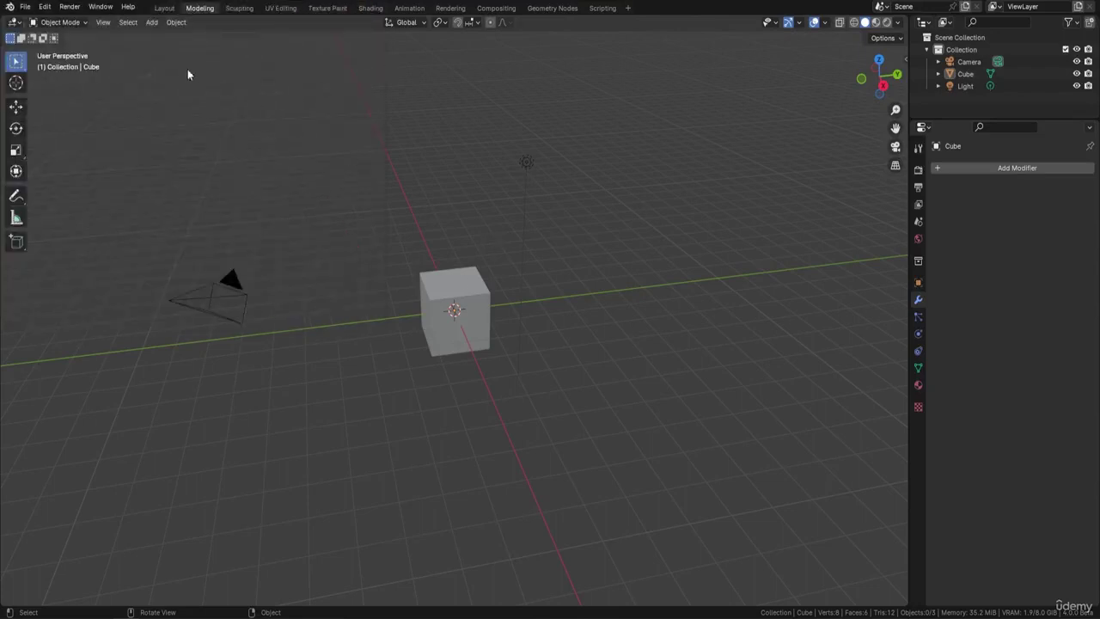
# Save the scene as Stylized 3D Model Course in the Download Pack folder.
pyautogui.click(25, 6)
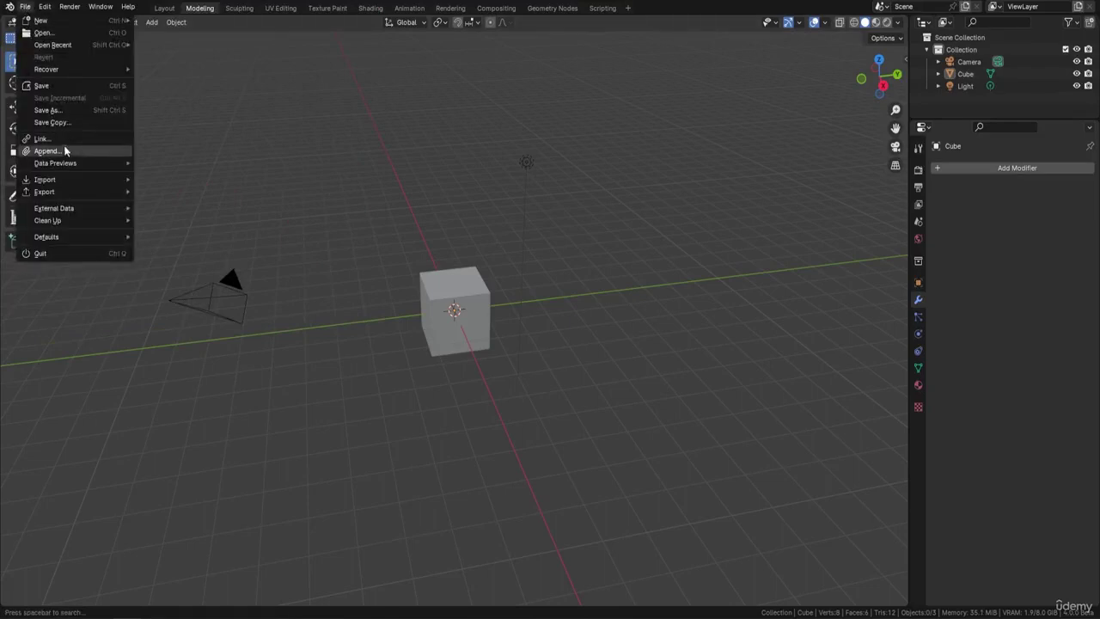
pyautogui.moveTo(77, 236)
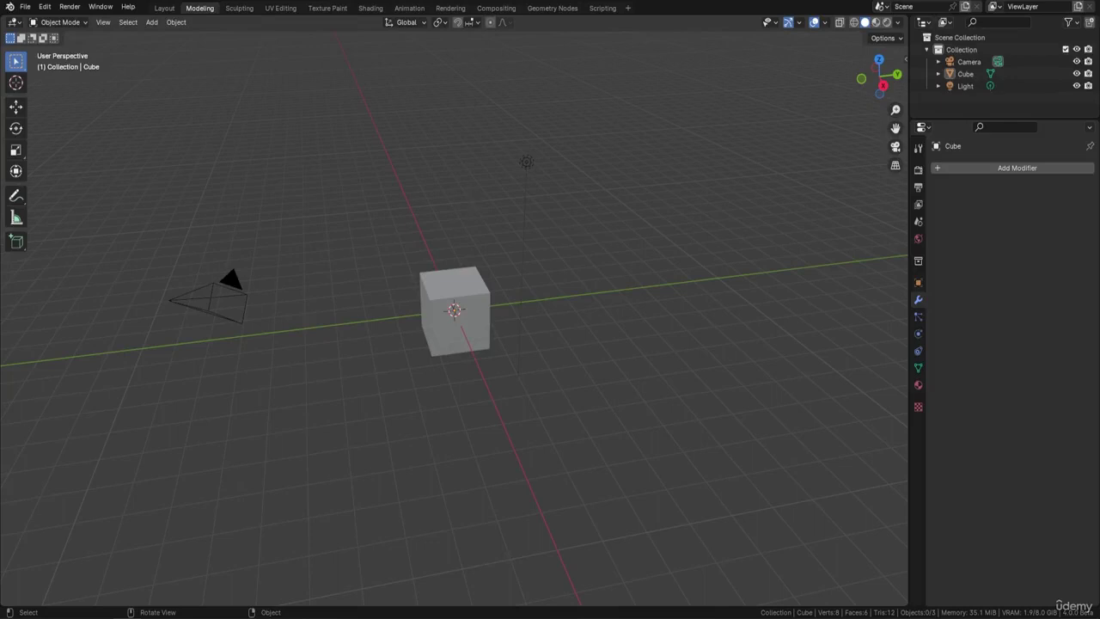
pyautogui.click(25, 7)
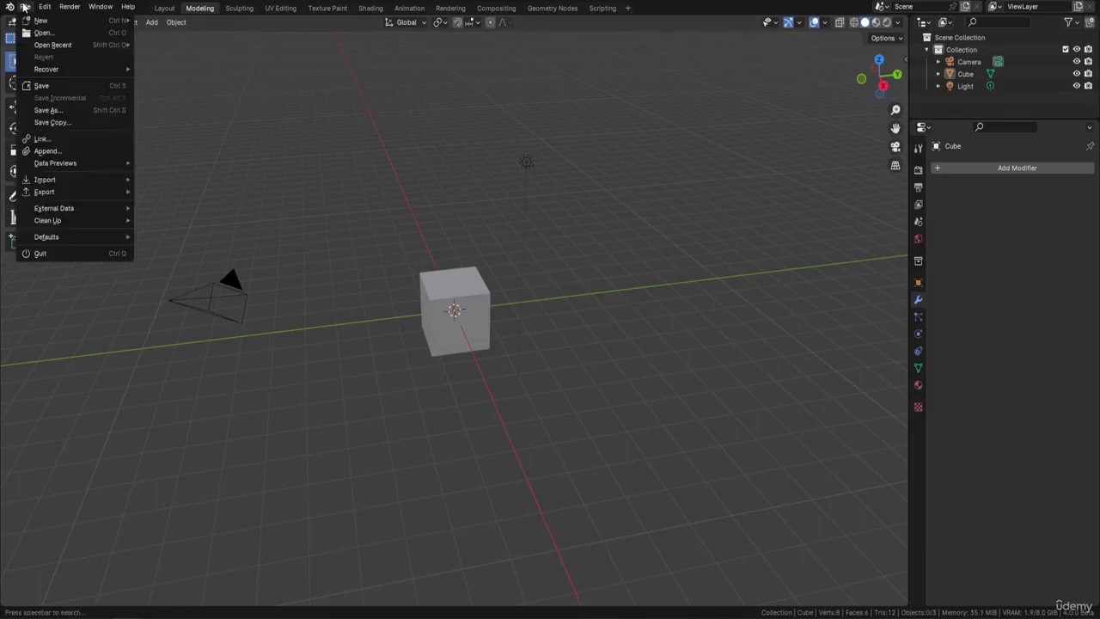
pyautogui.click(48, 111)
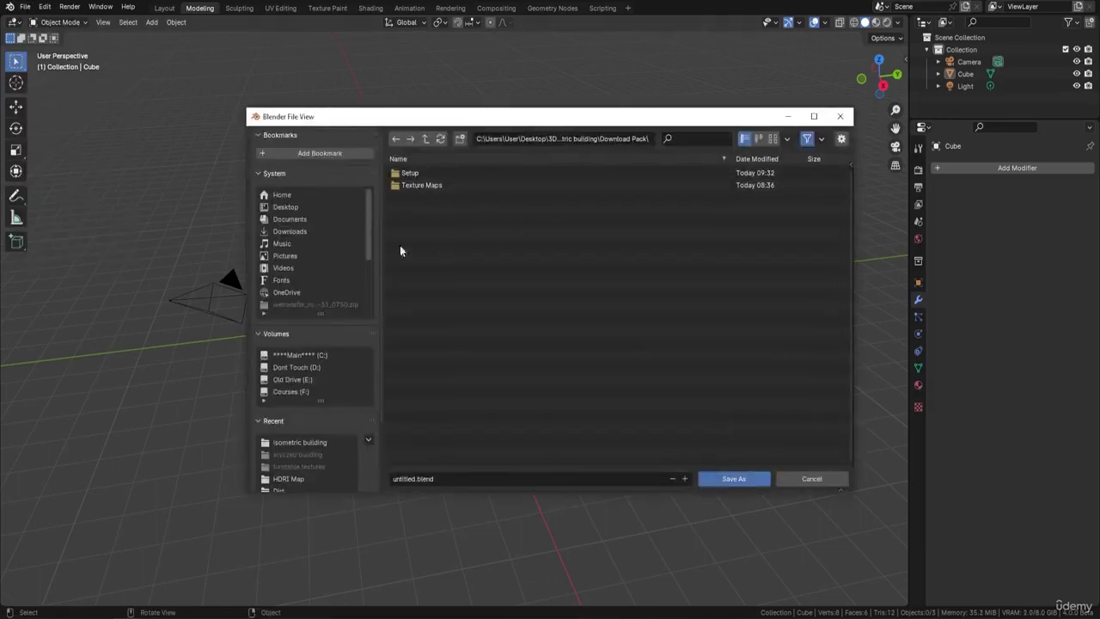
pyautogui.click(486, 478)
pyautogui.write('Stylize')
pyautogui.write('d S')
pyautogui.write('D Mode')
pyautogui.write('l')
pyautogui.write(' Course')
pyautogui.press('Return')
pyautogui.press('Return')
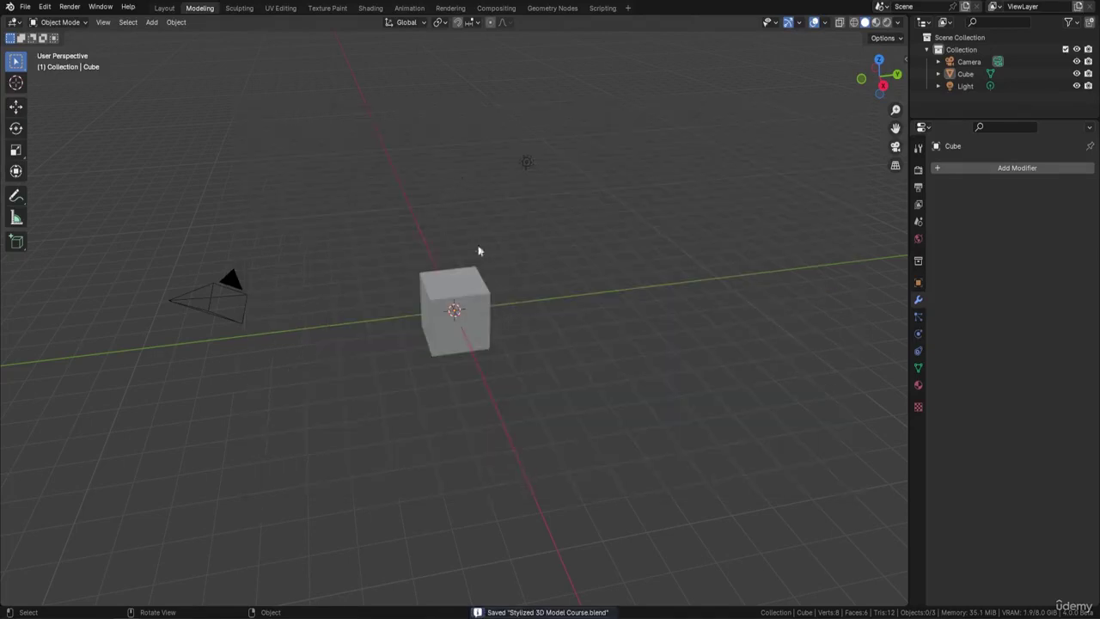
pyautogui.moveTo(465, 288)
pyautogui.mouseDown(button='middle')
pyautogui.moveTo(537, 265)
pyautogui.moveTo(467, 275)
pyautogui.mouseUp(button='middle')
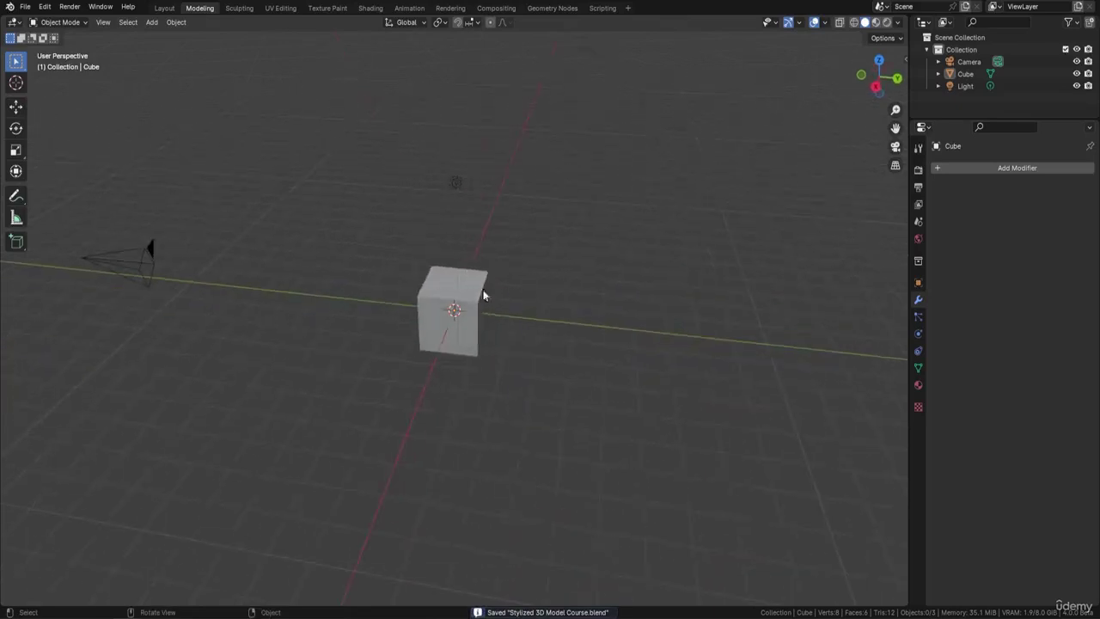
pyautogui.click(452, 286)
pyautogui.press('g')
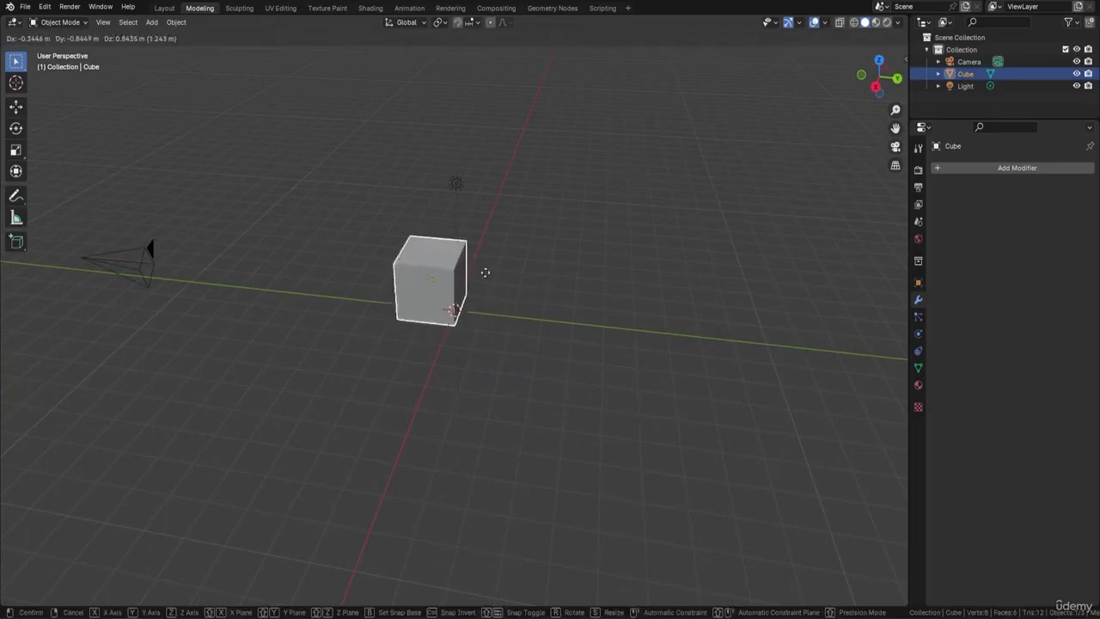
pyautogui.press('Escape')
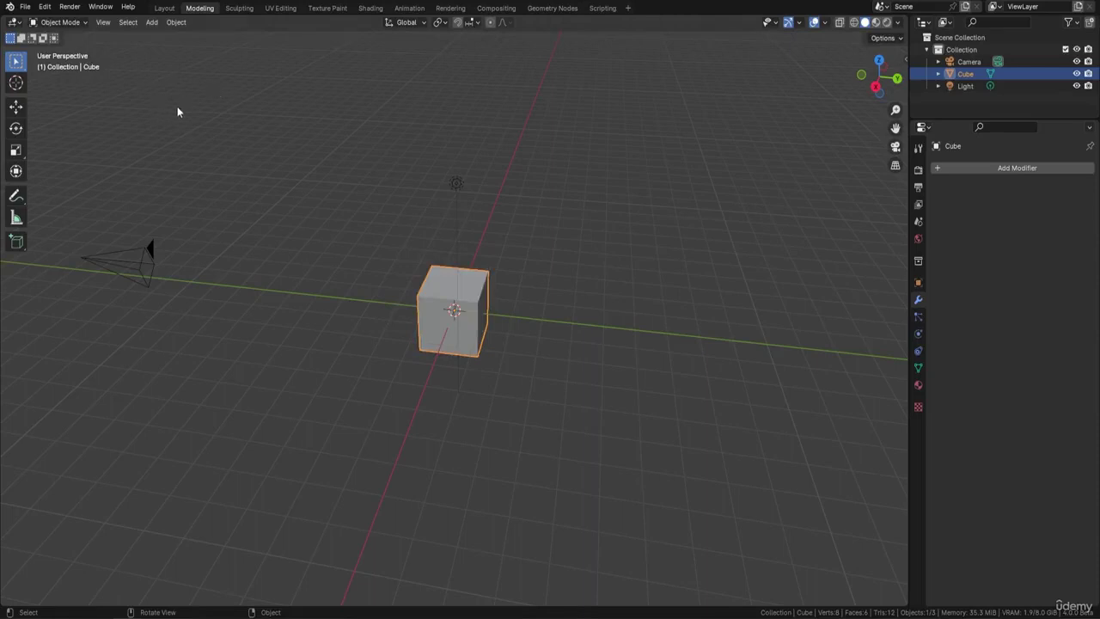
pyautogui.hotkey('alt', 'a')
pyautogui.press('F9')
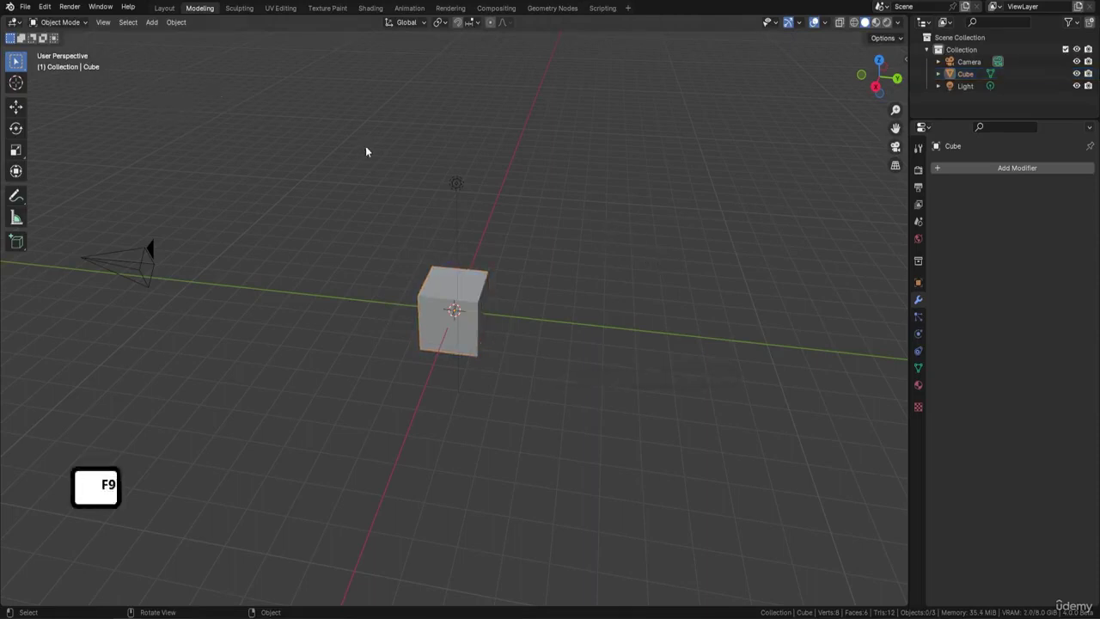
# Save the current scene again under its existing file name.
pyautogui.moveTo(252, 408); pyautogui.dragTo(393, 373, button='middle')
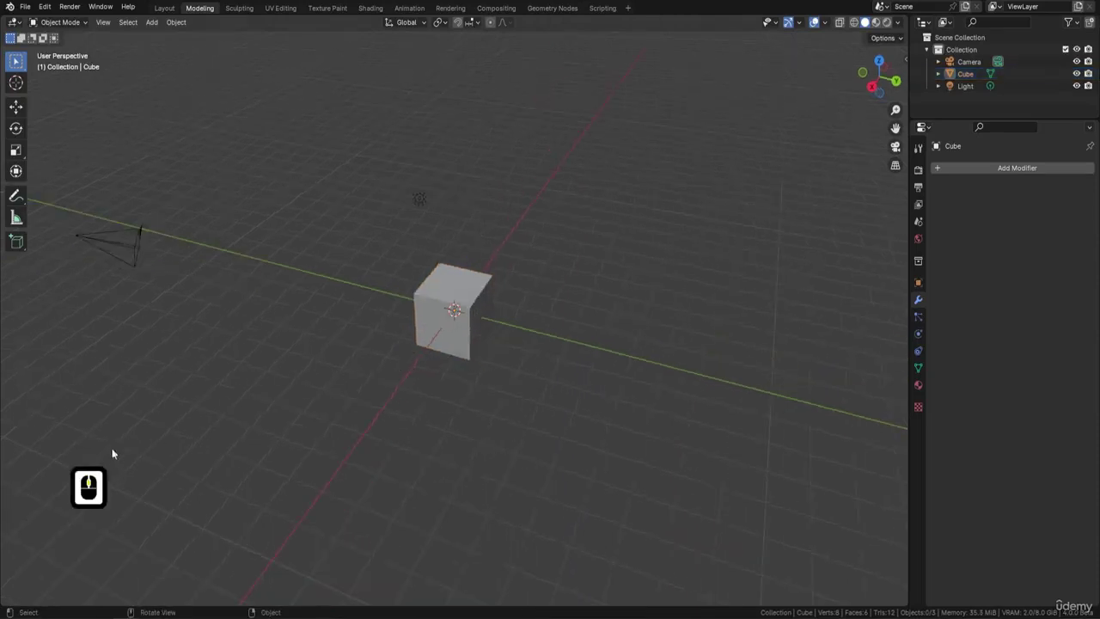
pyautogui.moveTo(111, 452); pyautogui.dragTo(306, 472, button='middle')
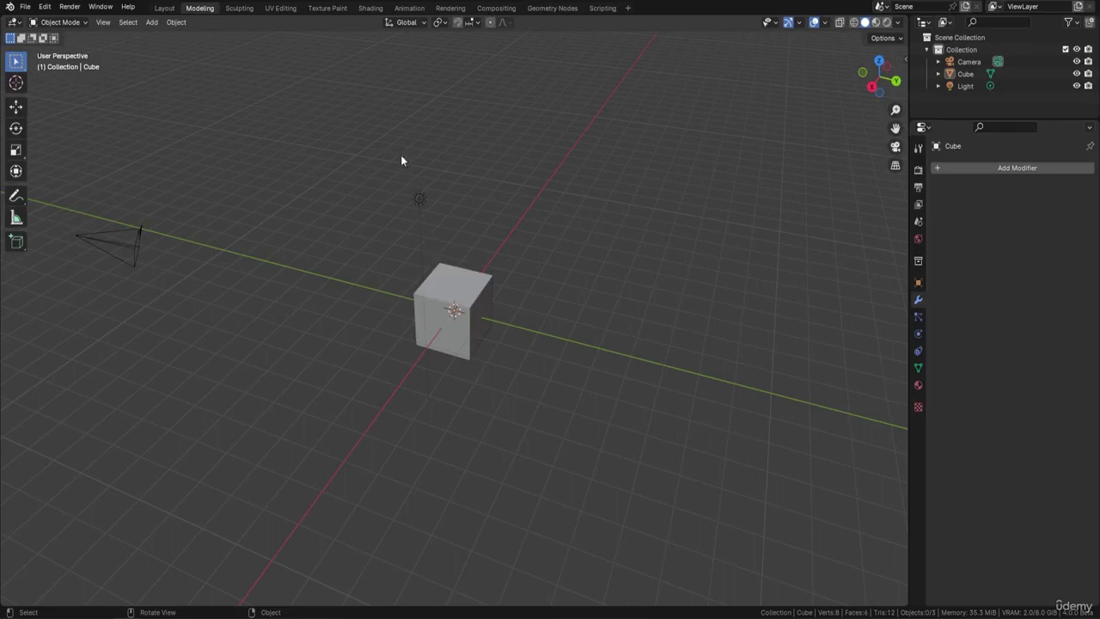
pyautogui.click(25, 7)
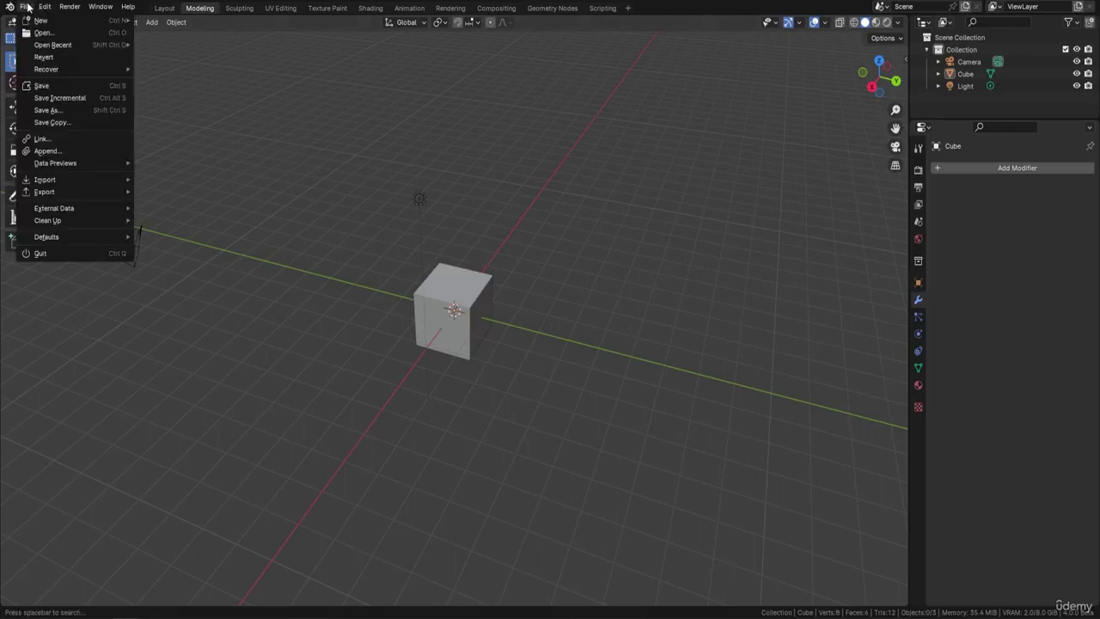
pyautogui.click(54, 84)
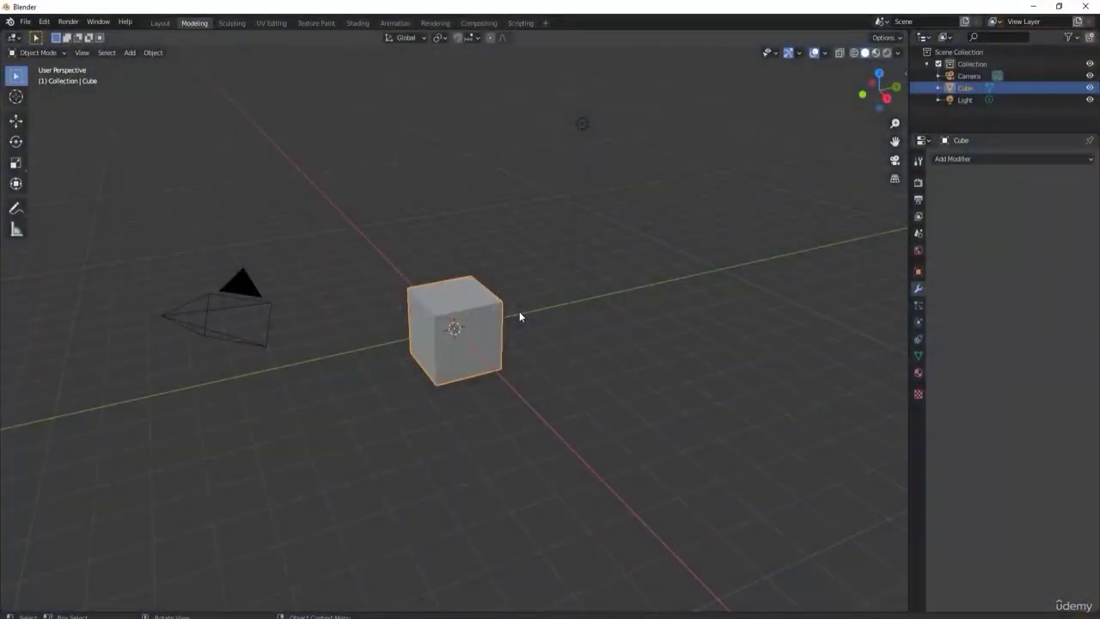
# Look at the UV Editing workspace and return to the Modeling workspace.
pyautogui.scroll(-4, 518, 315)
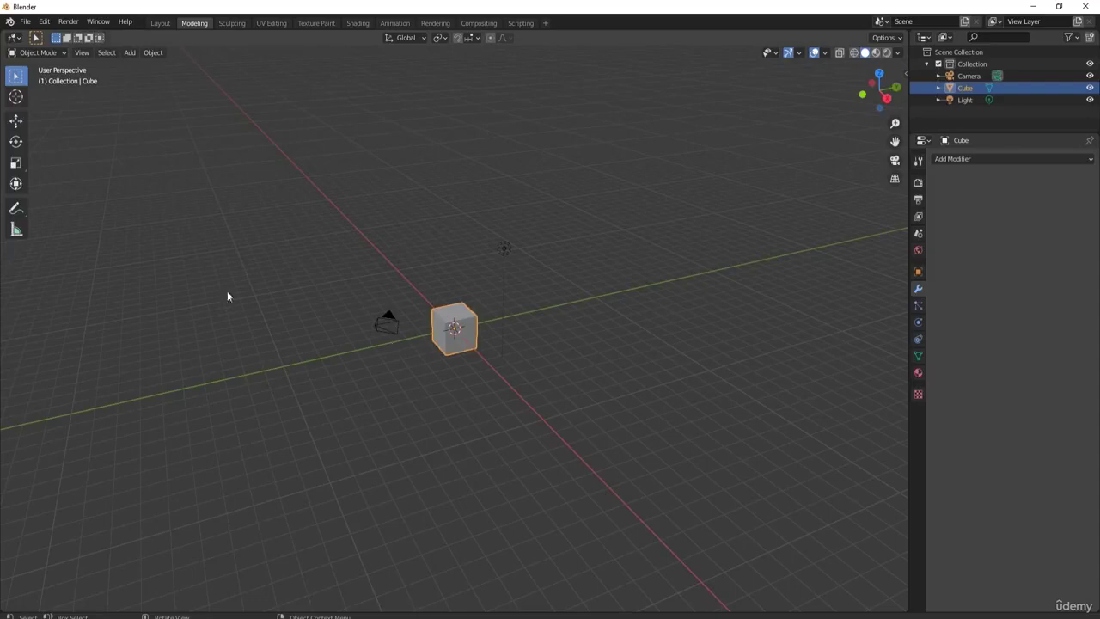
pyautogui.moveTo(638, 244); pyautogui.dragTo(464, 132, button='middle')
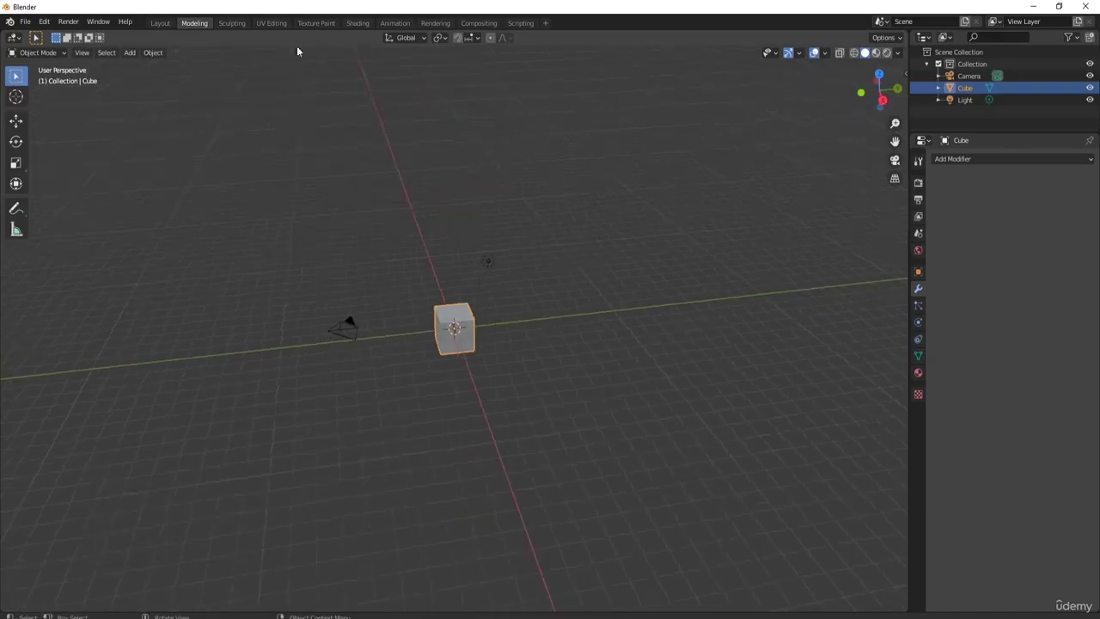
pyautogui.click(271, 23)
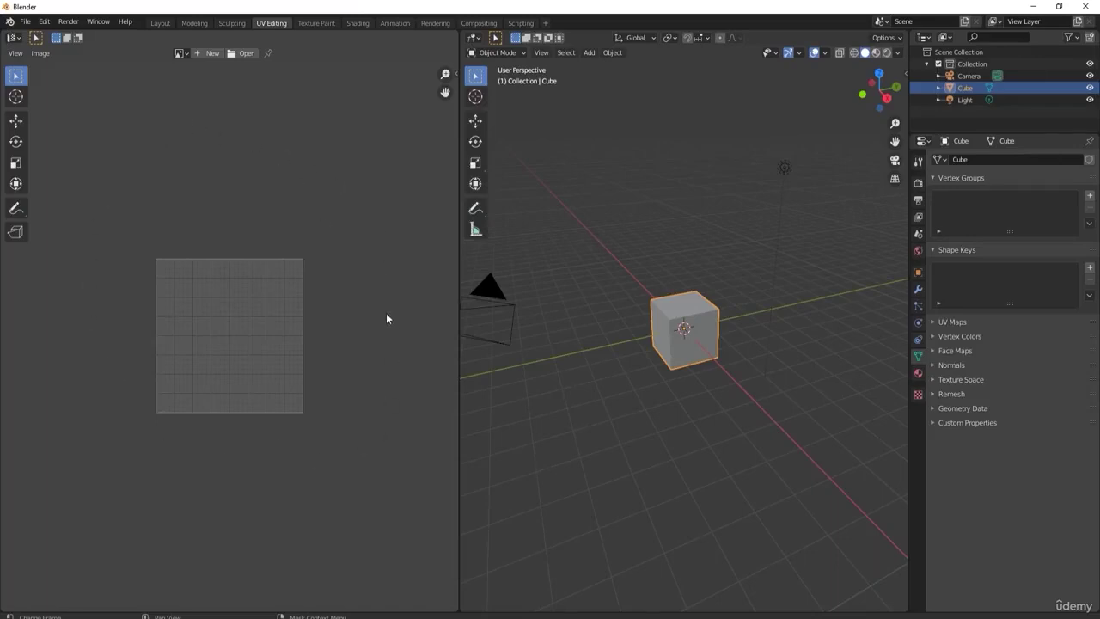
pyautogui.click(194, 23)
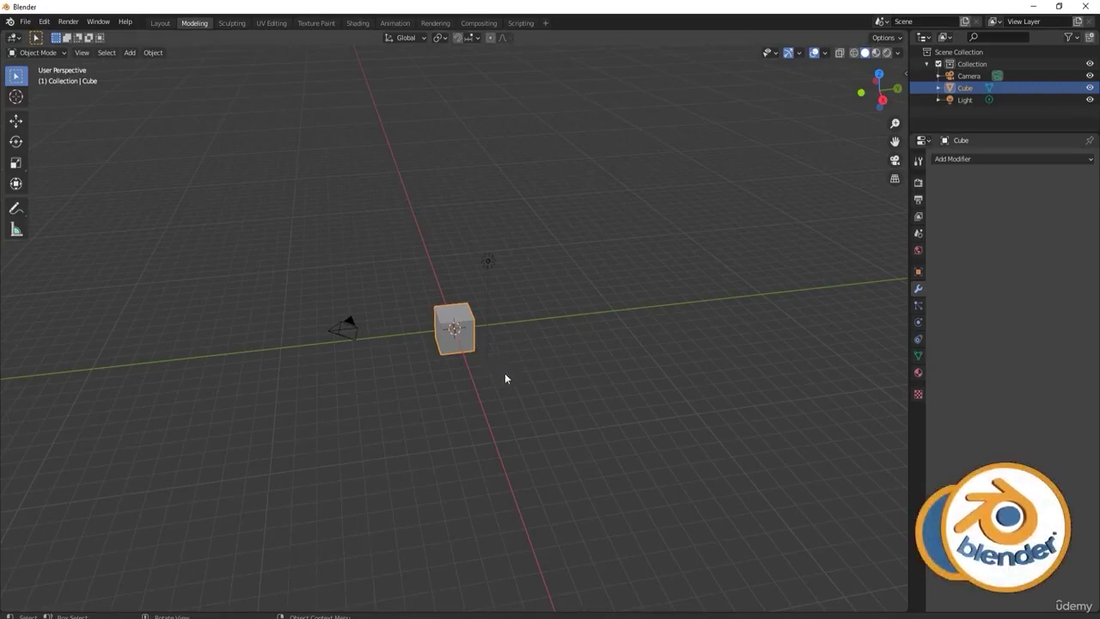
# Examine the default cube from different angles and distances by rotating, zooming, slow-zooming and panning the 3D view.
pyautogui.moveTo(489, 386); pyautogui.dragTo(686, 384, button='middle')
pyautogui.moveTo(699, 363); pyautogui.dragTo(552, 407, button='middle')
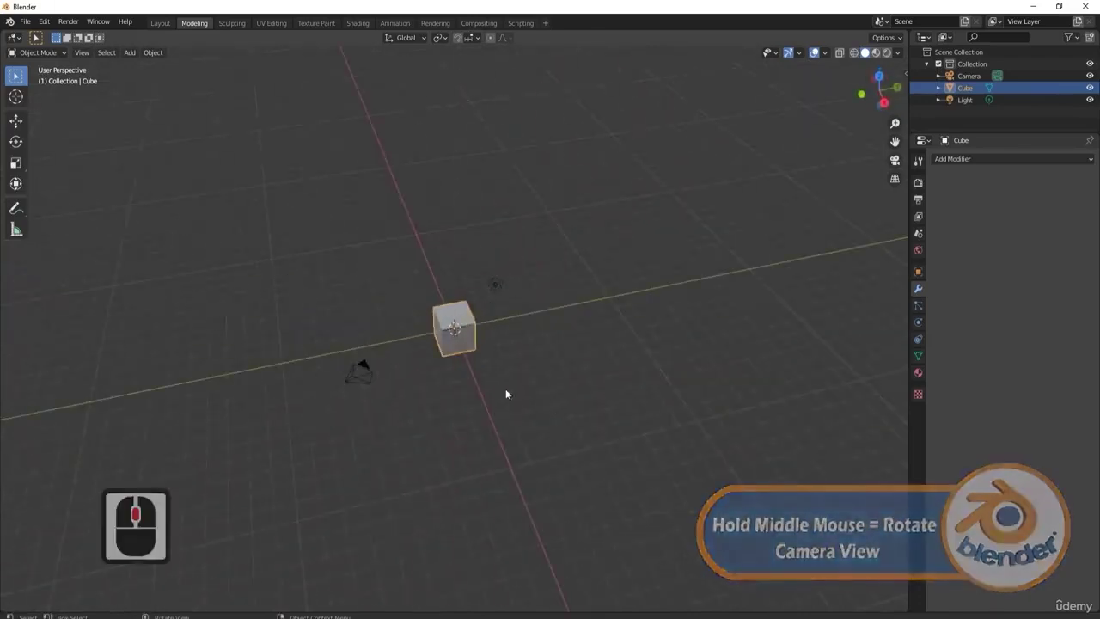
pyautogui.scroll(6, 461, 361)
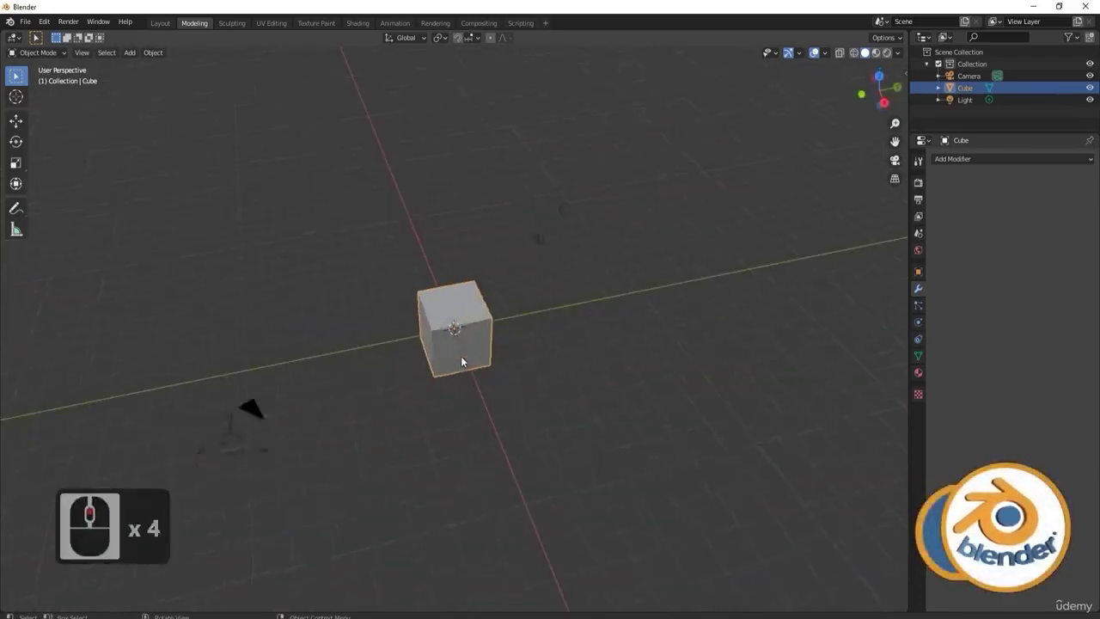
pyautogui.scroll(-7, 461, 361)
pyautogui.scroll(5, 461, 360)
pyautogui.scroll(-4, 459, 360)
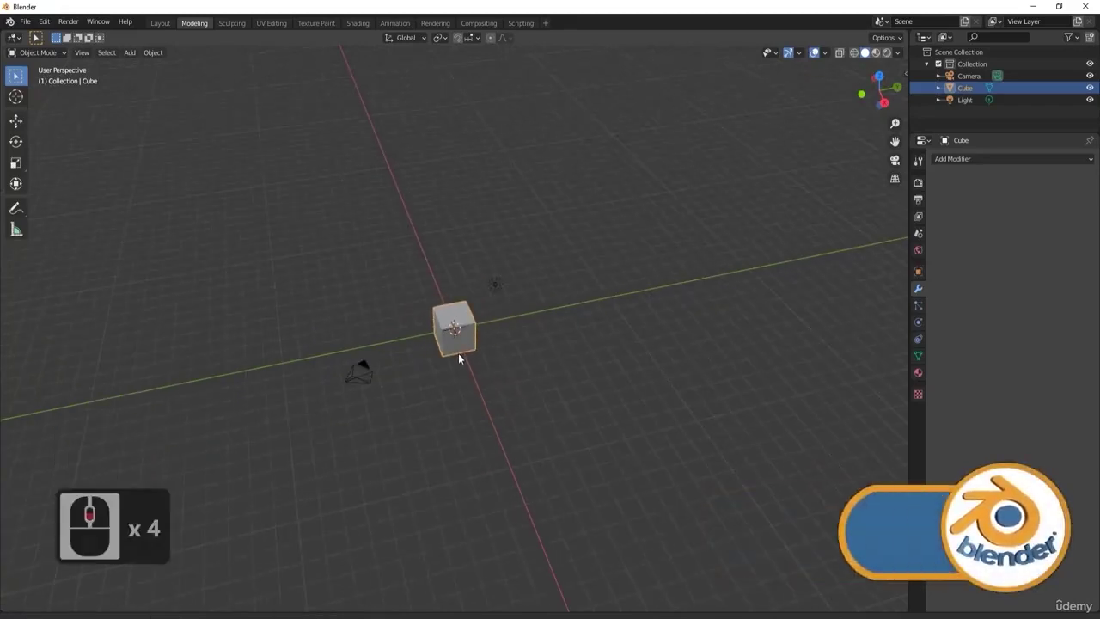
pyautogui.moveTo(463, 353)
pyautogui.keyDown('ctrl'); pyautogui.keyDown('shift'); pyautogui.mouseDown(button='middle')
pyautogui.moveTo(506, 317)
pyautogui.moveTo(472, 340)
pyautogui.mouseUp(button='middle'); pyautogui.keyUp('shift'); pyautogui.keyUp('ctrl')
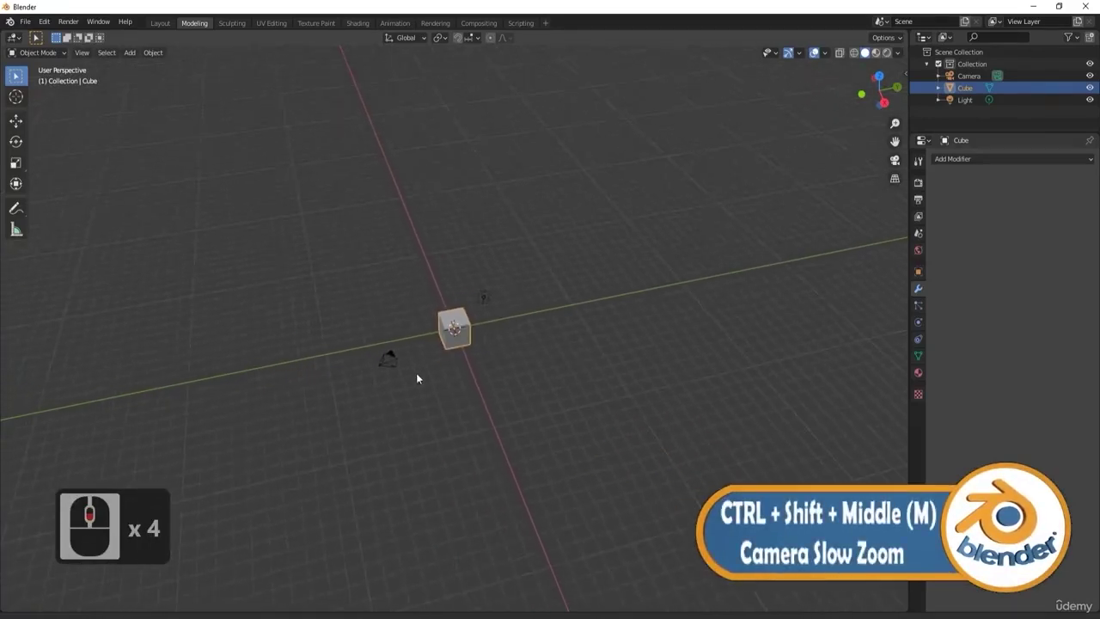
pyautogui.keyDown('ctrl'); pyautogui.keyDown('shift'); pyautogui.moveTo(417, 372); pyautogui.dragTo(445, 361, button='middle'); pyautogui.keyUp('shift'); pyautogui.keyUp('ctrl')
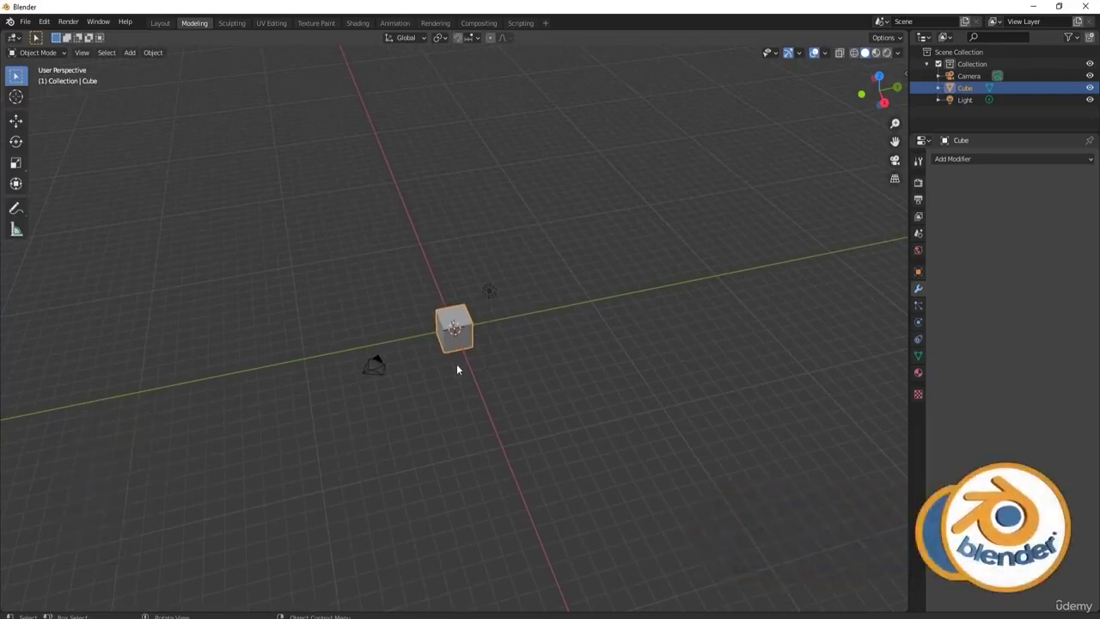
pyautogui.keyDown('shift'); pyautogui.moveTo(526, 367); pyautogui.dragTo(612, 371, button='middle'); pyautogui.keyUp('shift')
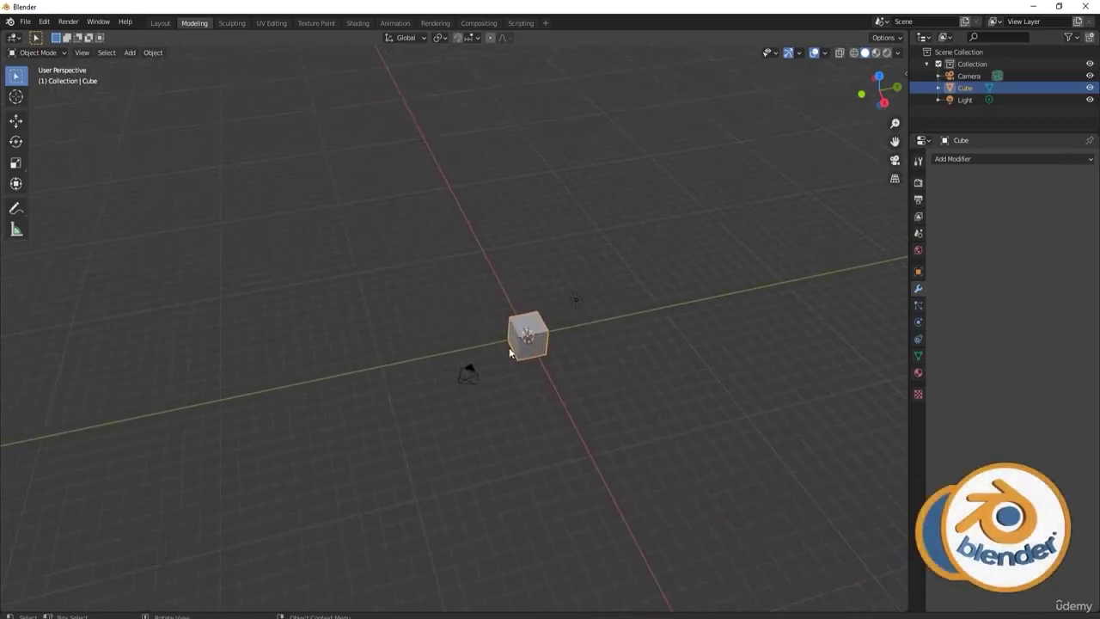
pyautogui.scroll(-4, 537, 342)
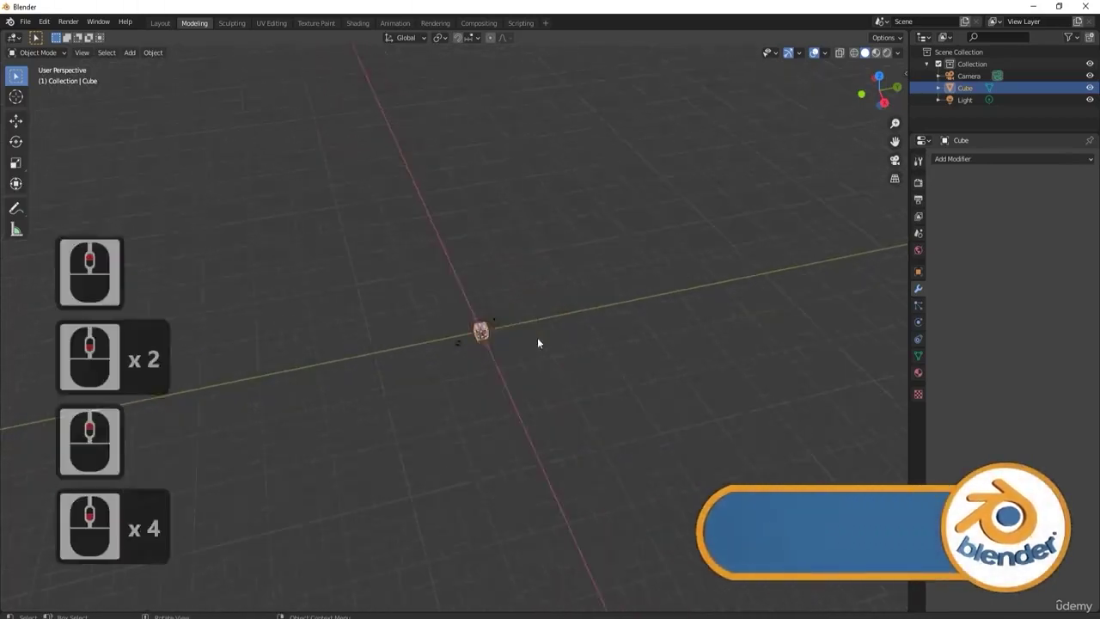
# Zoom far away from the selected cube and frame the view back on it.
pyautogui.scroll(-17, 537, 343)
pyautogui.scroll(6, 524, 347)
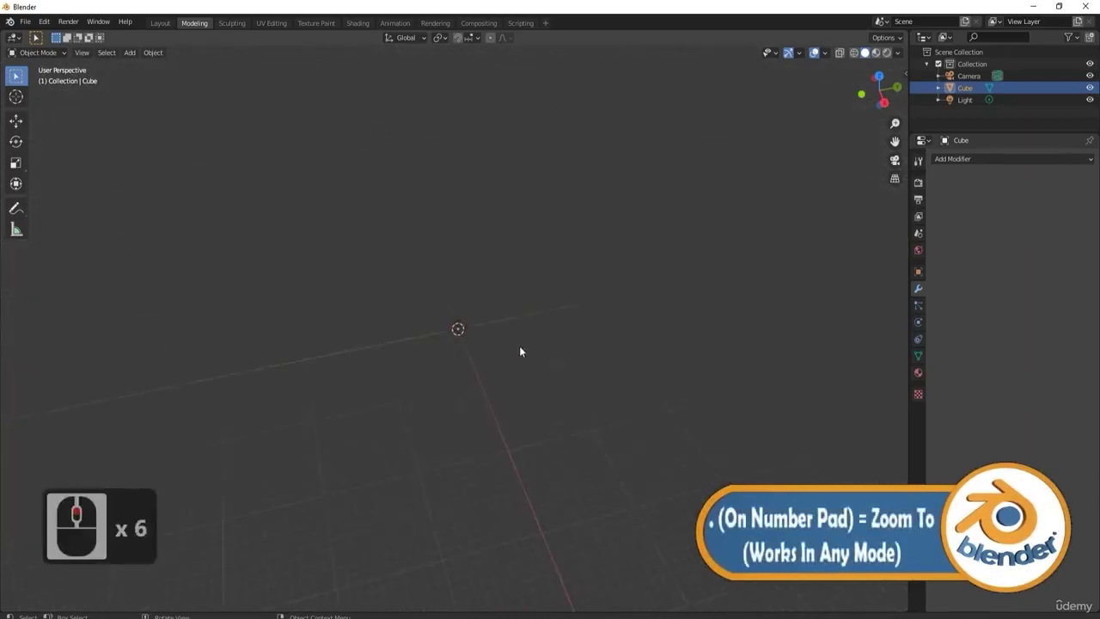
pyautogui.scroll(-4, 519, 347)
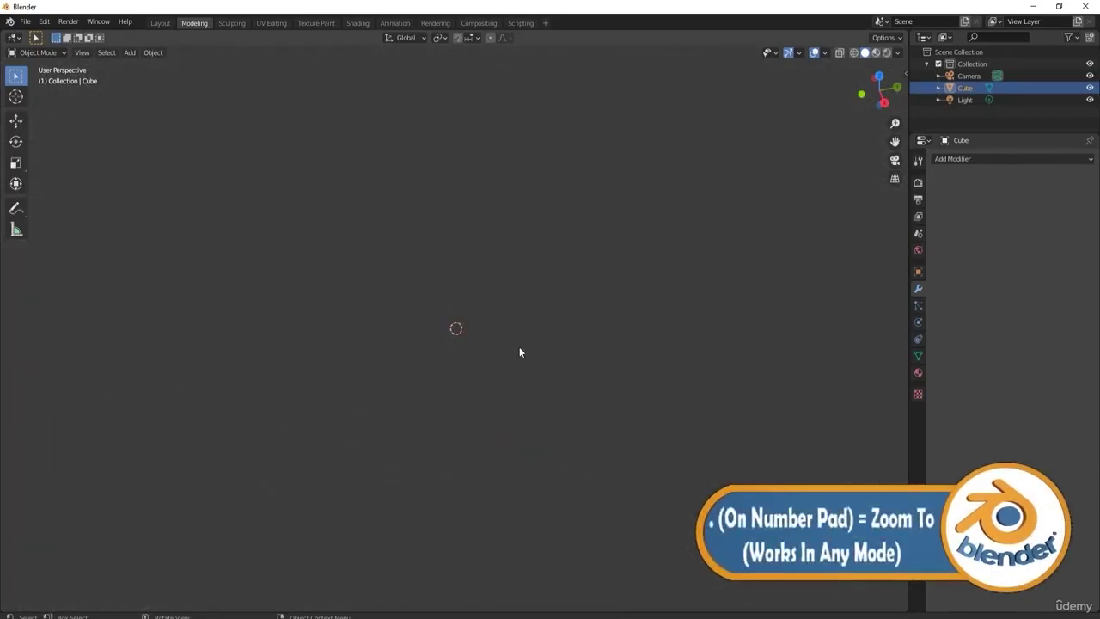
pyautogui.press('KP_Decimal')
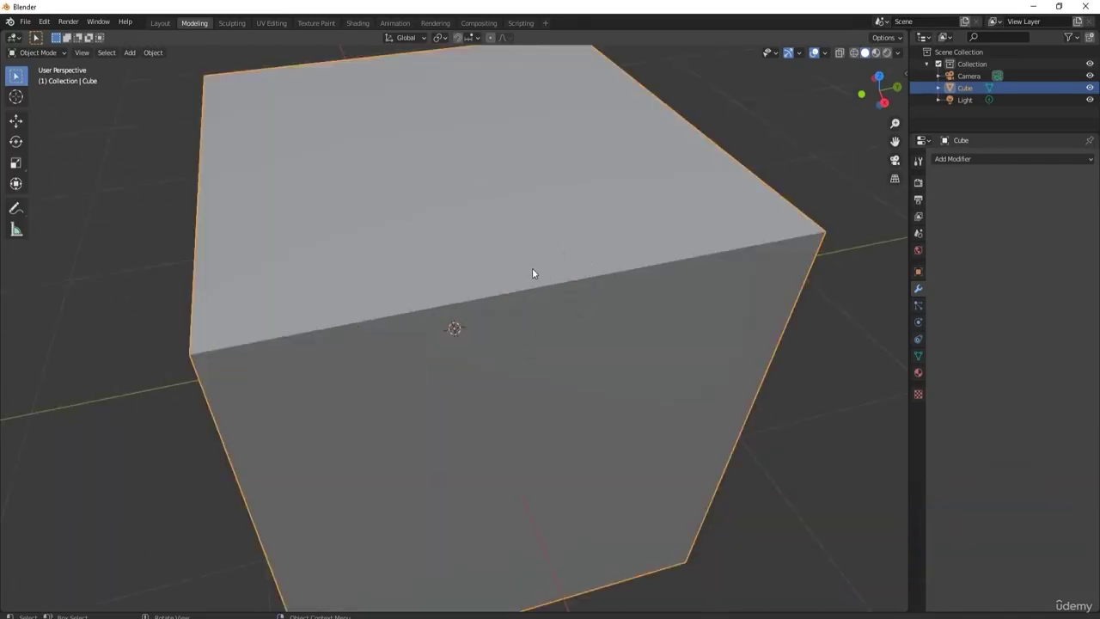
# Select the light in the scene collection and centre the view on it.
pyautogui.scroll(-20, 532, 269)
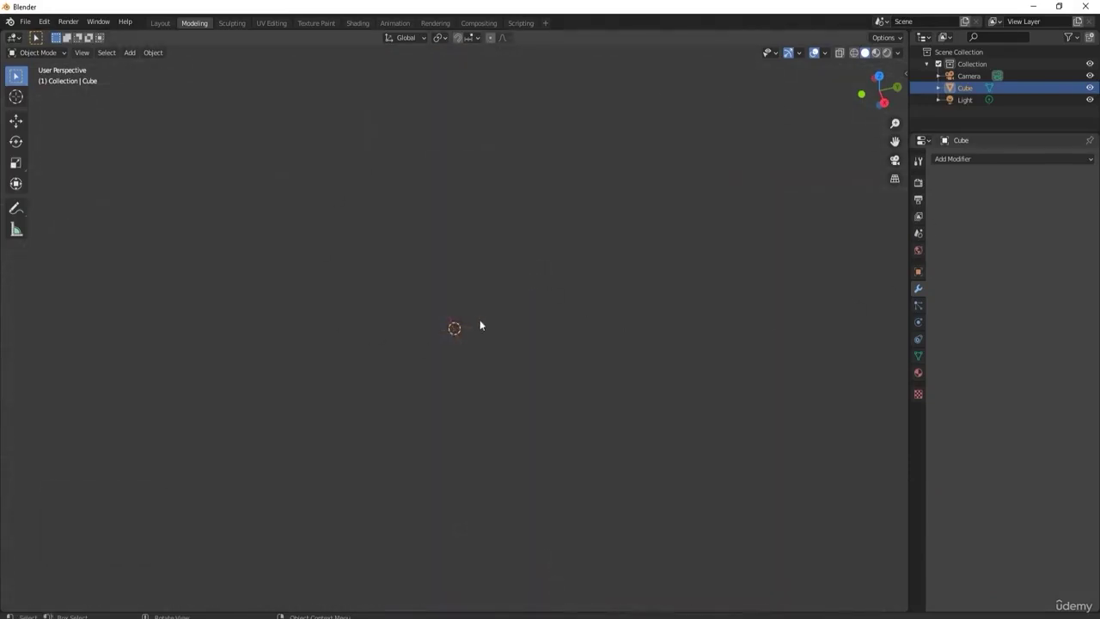
pyautogui.click(964, 99)
pyautogui.scroll(10, 504, 290)
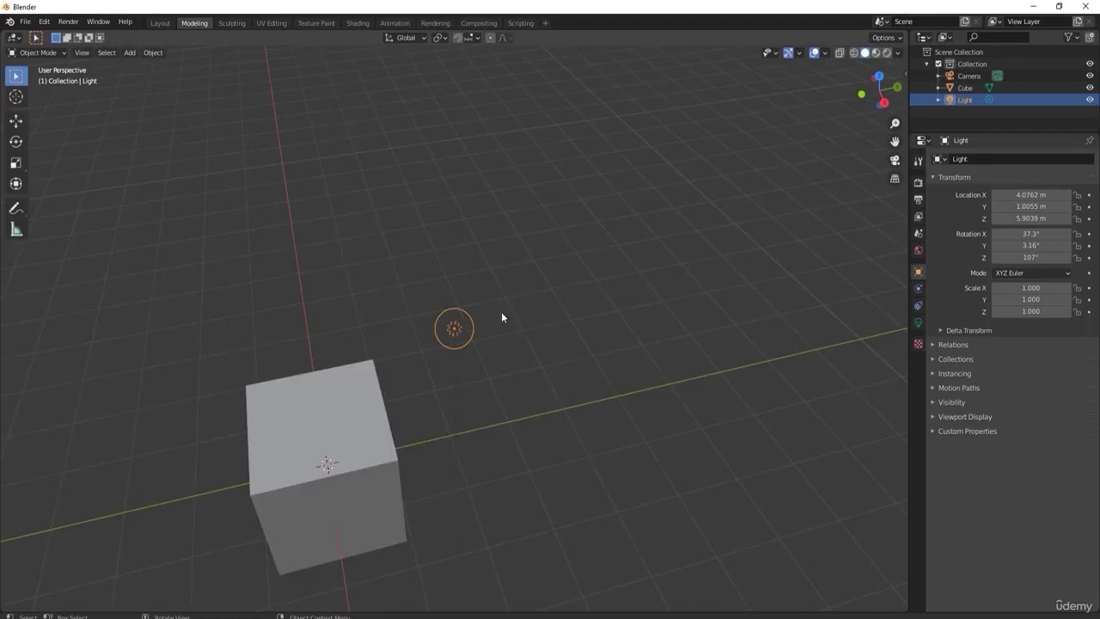
# Delete the light and the camera from the scene, keeping only the cube.
pyautogui.moveTo(493, 390); pyautogui.dragTo(493, 435, button='middle')
pyautogui.scroll(-9, 488, 390)
pyautogui.click(476, 398)
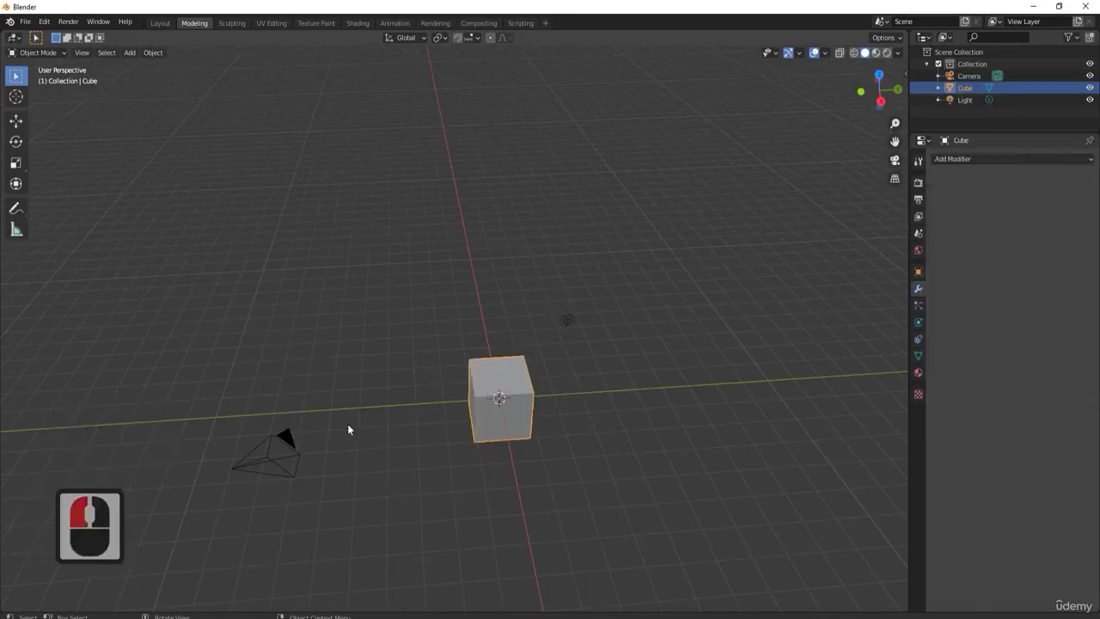
pyautogui.click(287, 446)
pyautogui.click(552, 316)
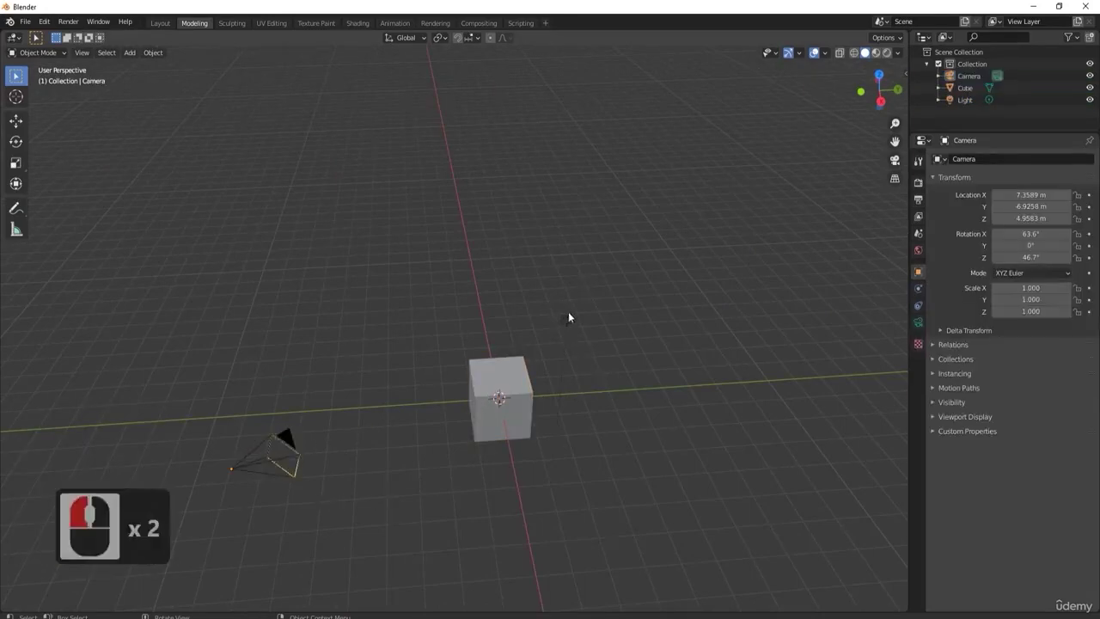
pyautogui.click(569, 318)
pyautogui.press('Delete')
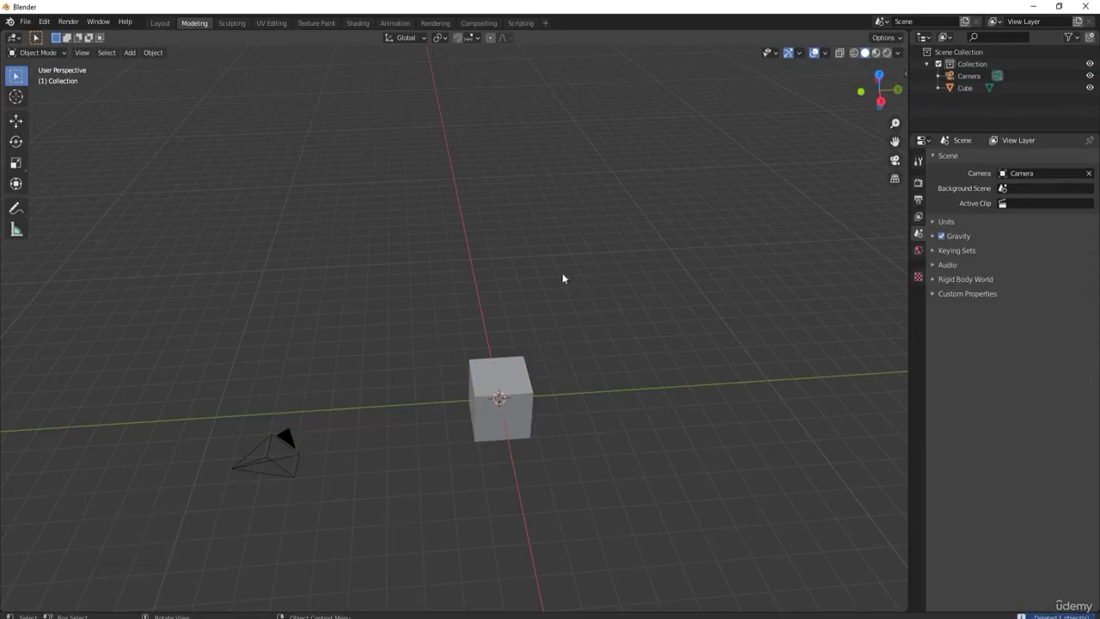
pyautogui.click(288, 438)
pyautogui.press('Delete')
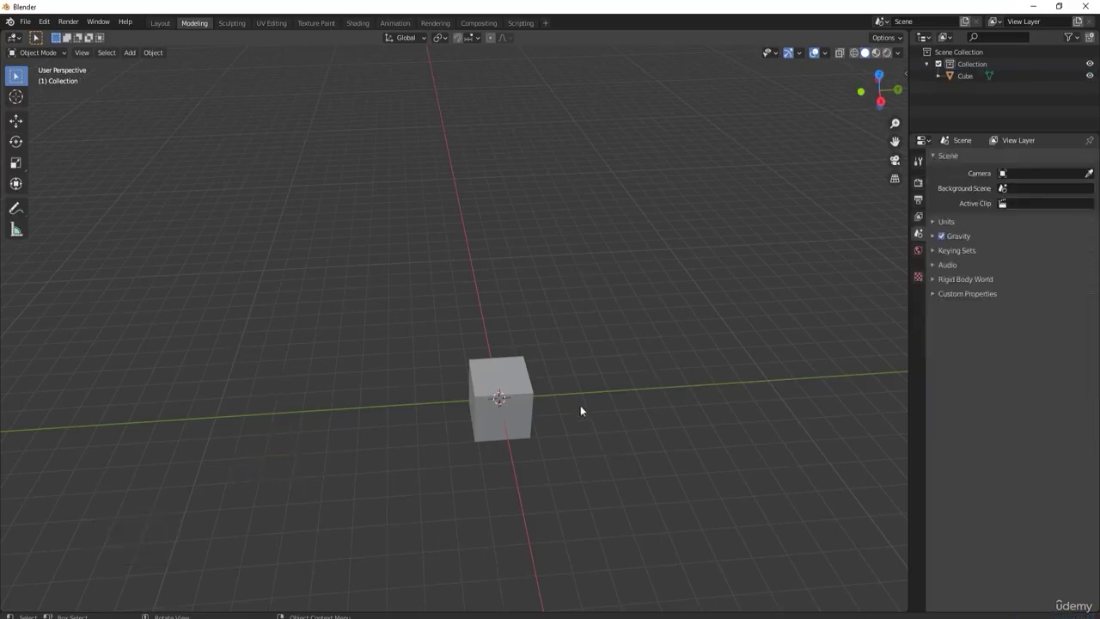
# Duplicate the cube and leave the copy in the same place as the original.
pyautogui.keyDown('shift'); pyautogui.moveTo(610, 419); pyautogui.dragTo(413, 340, button='middle'); pyautogui.keyUp('shift')
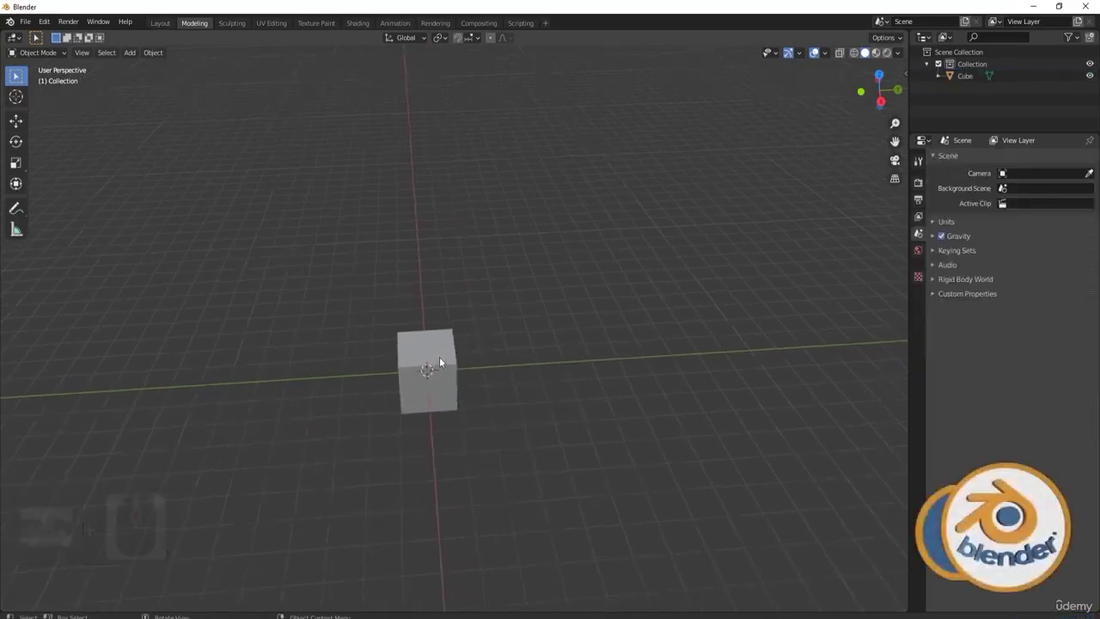
pyautogui.click(439, 356)
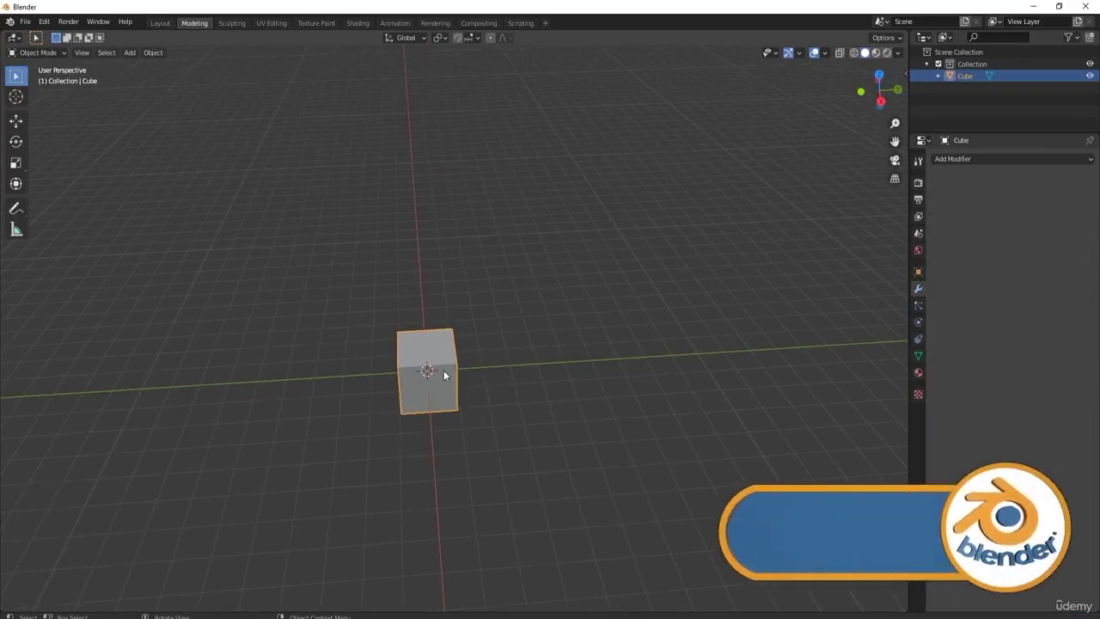
pyautogui.hotkey('shift', 'd')
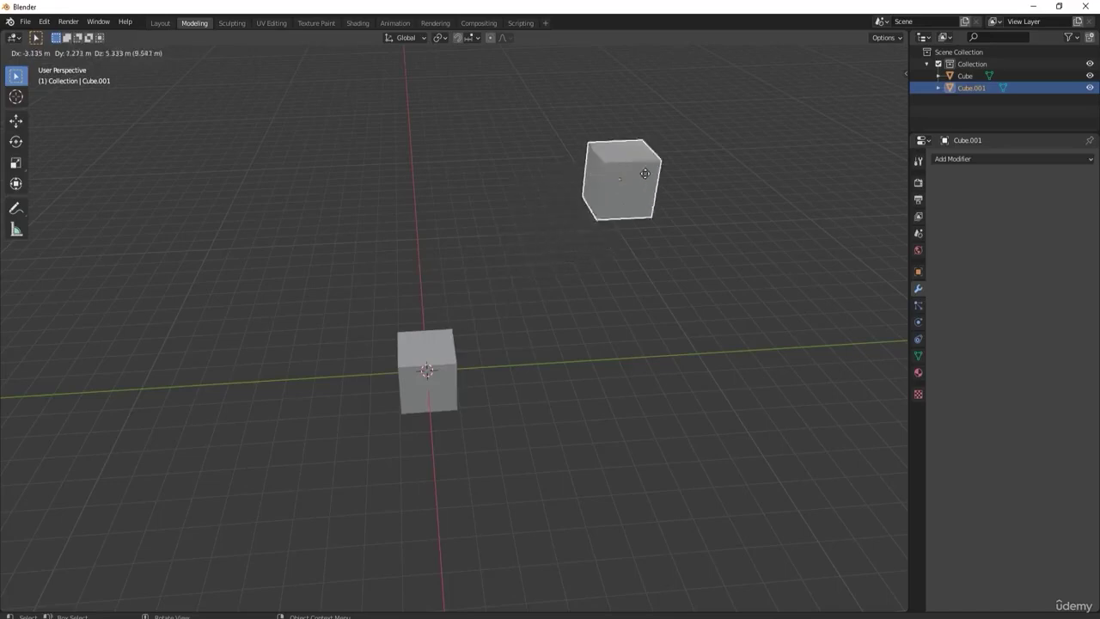
pyautogui.rightClick(653, 168)
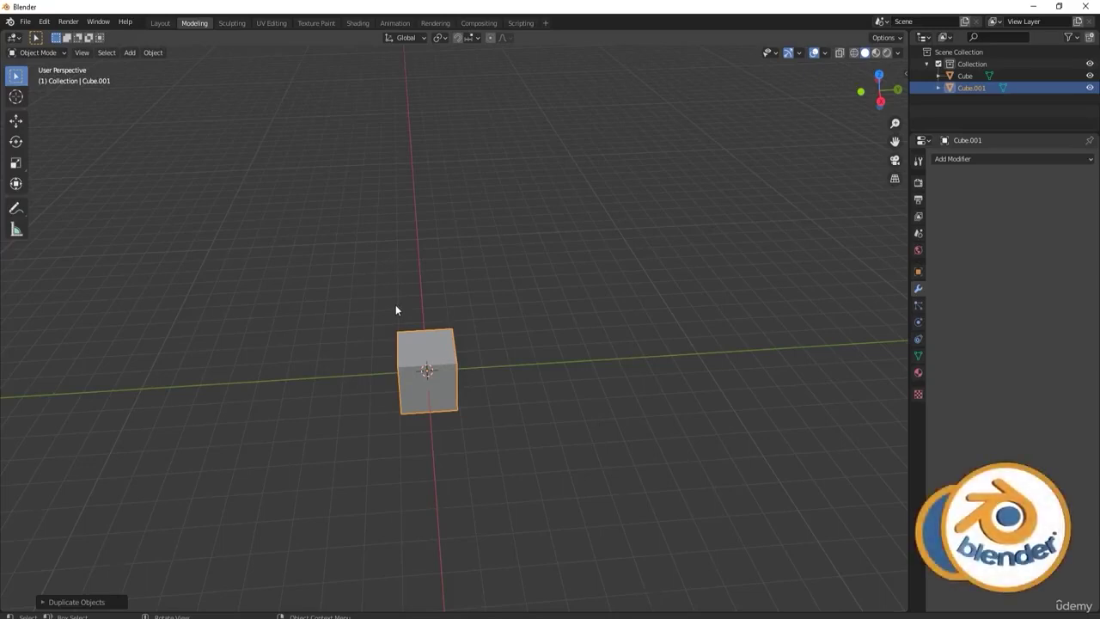
# Activate the Move tool and slide the duplicate cube along the Y axis, clear of the original.
pyautogui.hotkey('shift', 'space')
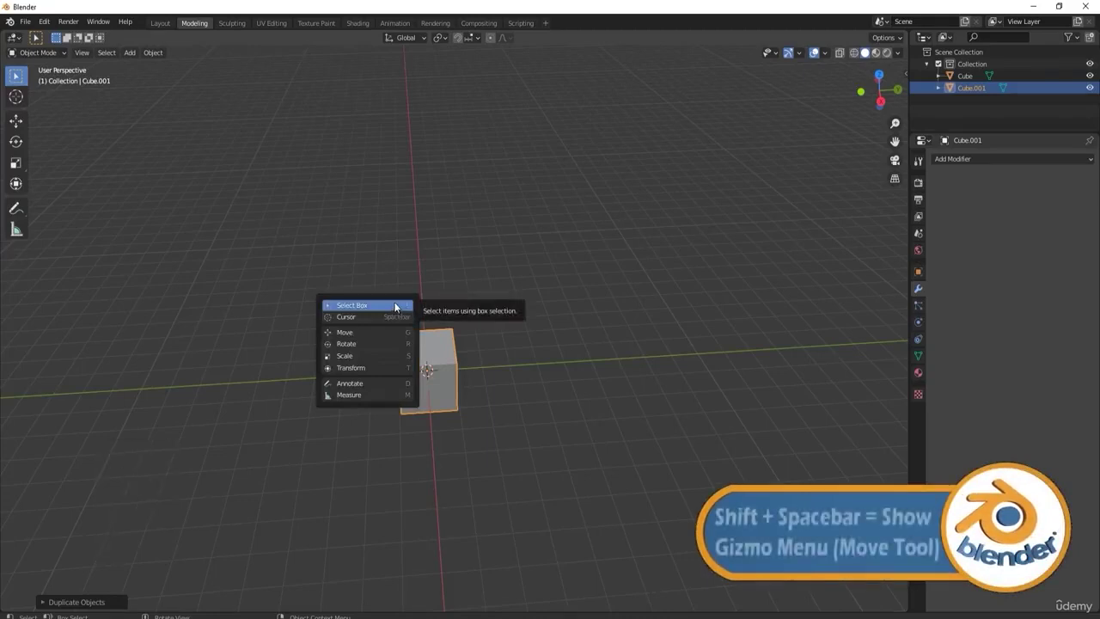
pyautogui.click(360, 332)
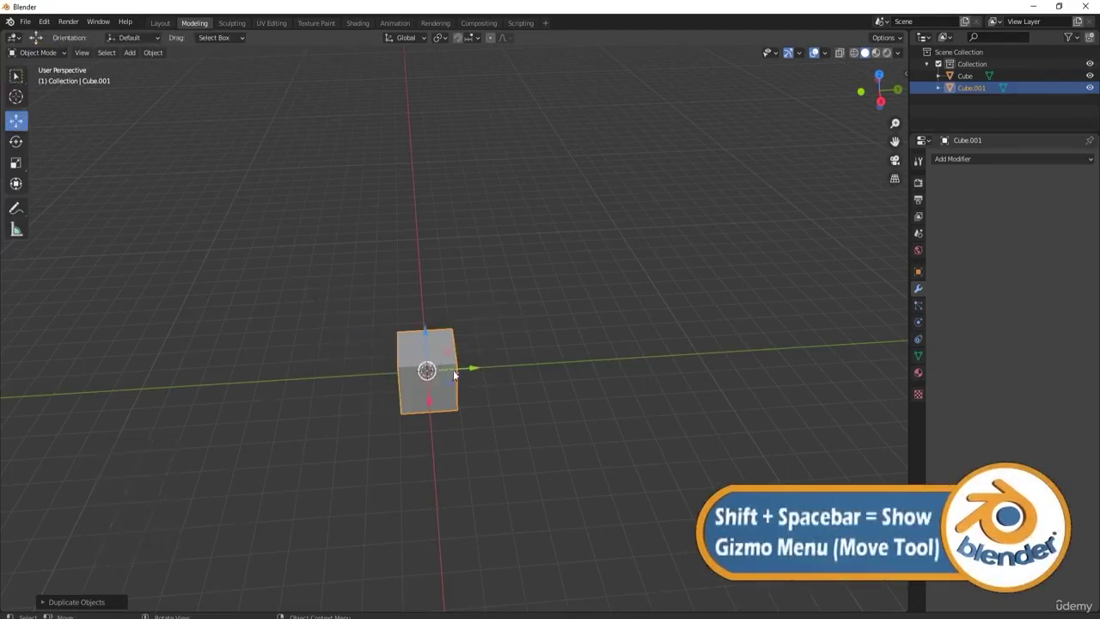
pyautogui.moveTo(471, 371); pyautogui.dragTo(585, 360)
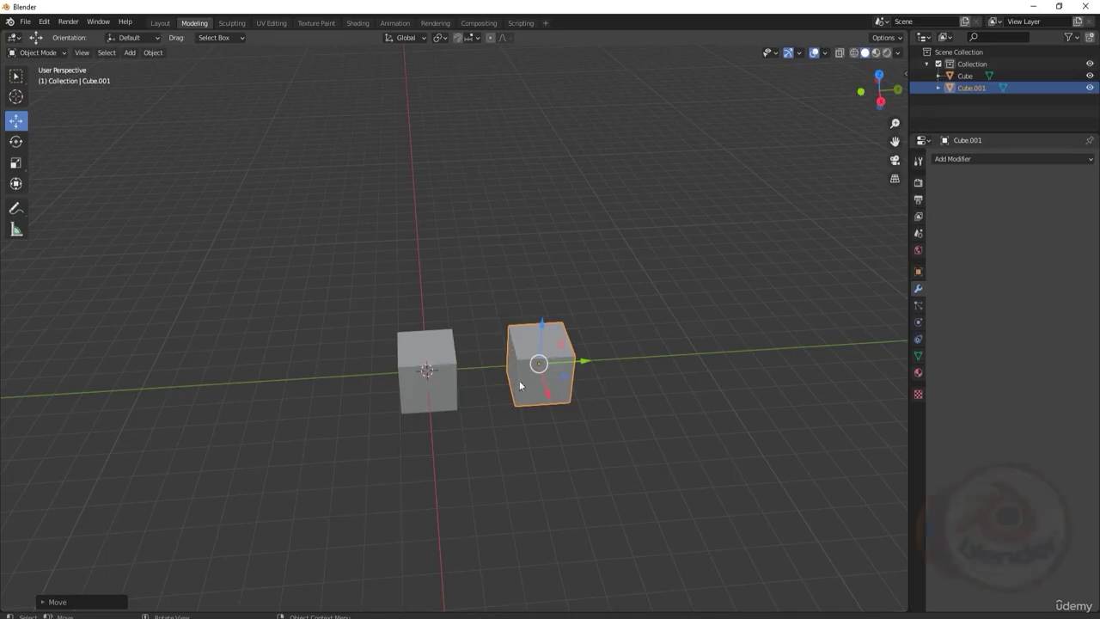
# Move the duplicate cube freely to a spot higher and farther back from the original.
pyautogui.press('g')
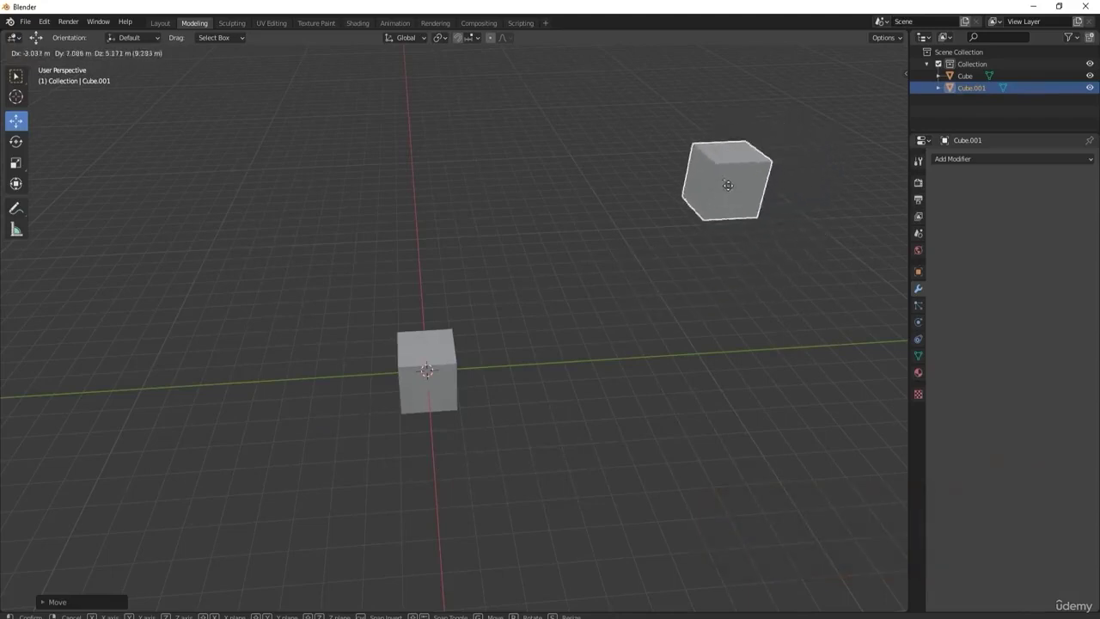
pyautogui.click(540, 363)
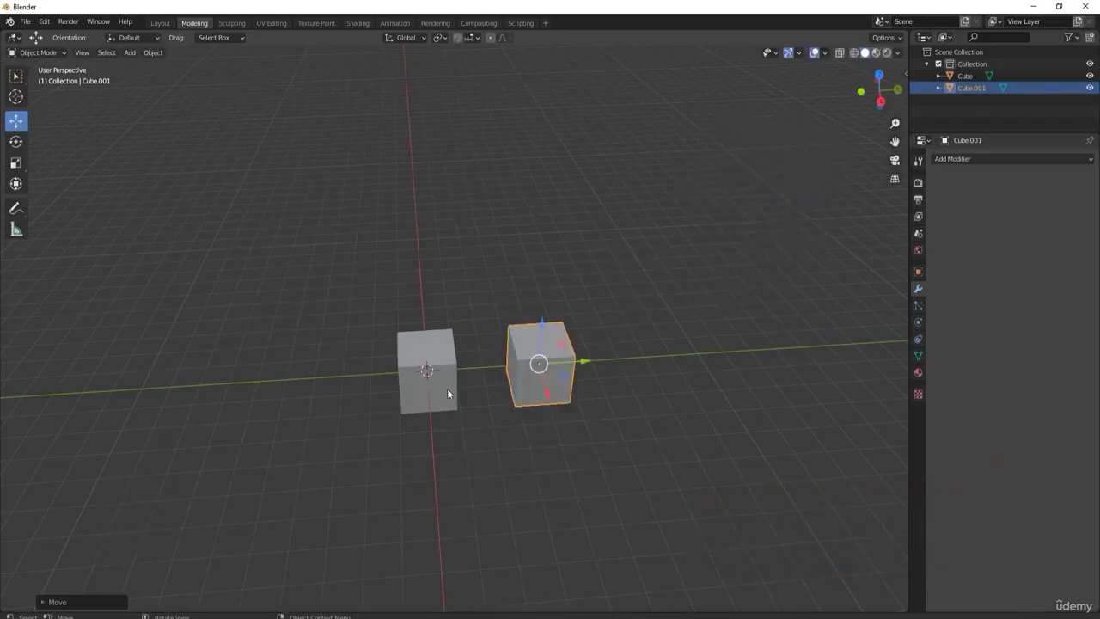
pyautogui.press('g')
pyautogui.click(612, 222)
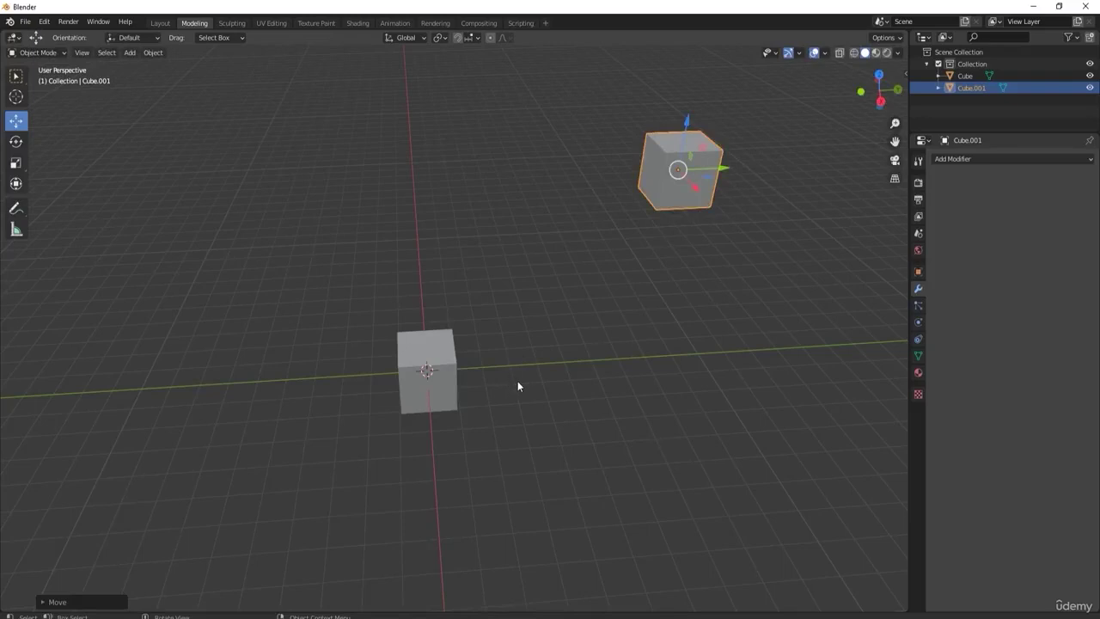
# Frame the view on the duplicate cube and orbit around it to examine it from several sides.
pyautogui.press('KP_Decimal')
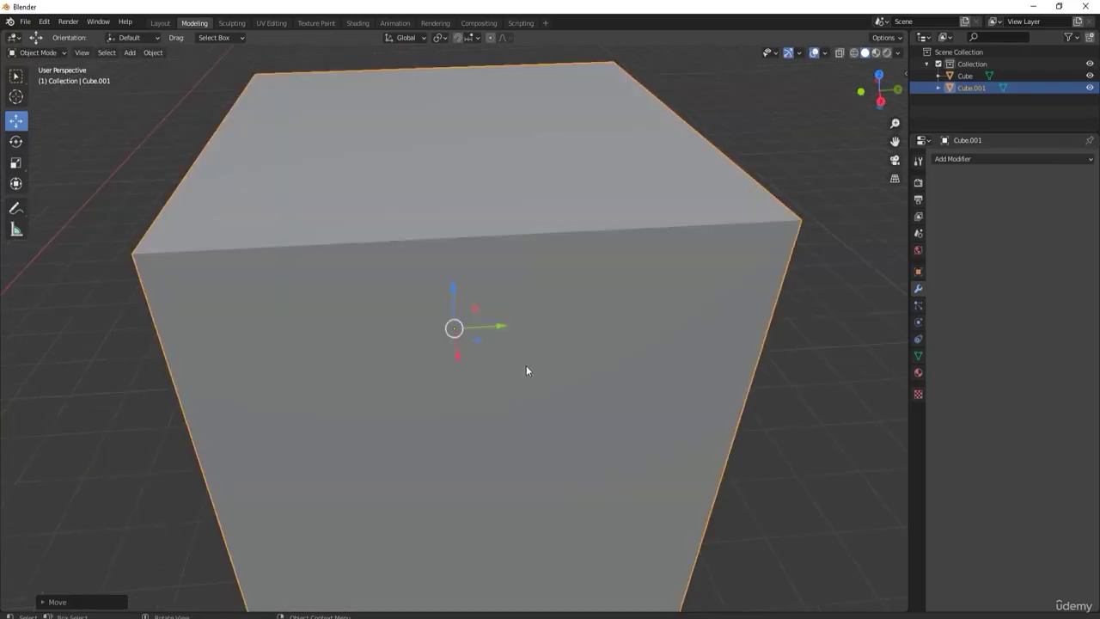
pyautogui.scroll(-6, 526, 370)
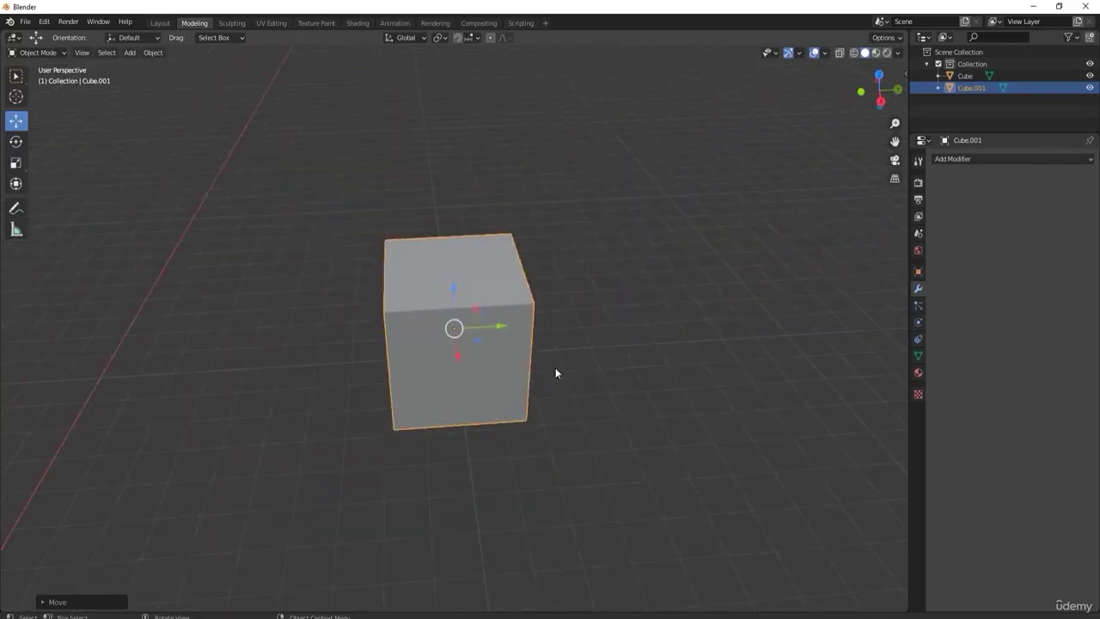
pyautogui.moveTo(554, 382); pyautogui.dragTo(633, 373, button='middle')
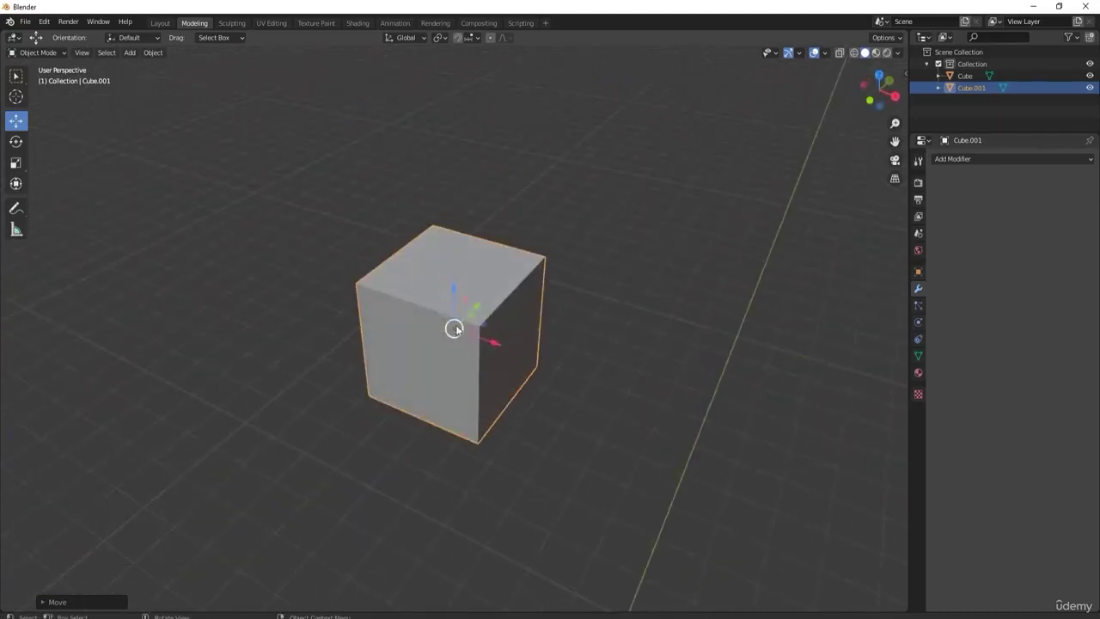
pyautogui.moveTo(670, 420); pyautogui.dragTo(431, 250, button='middle')
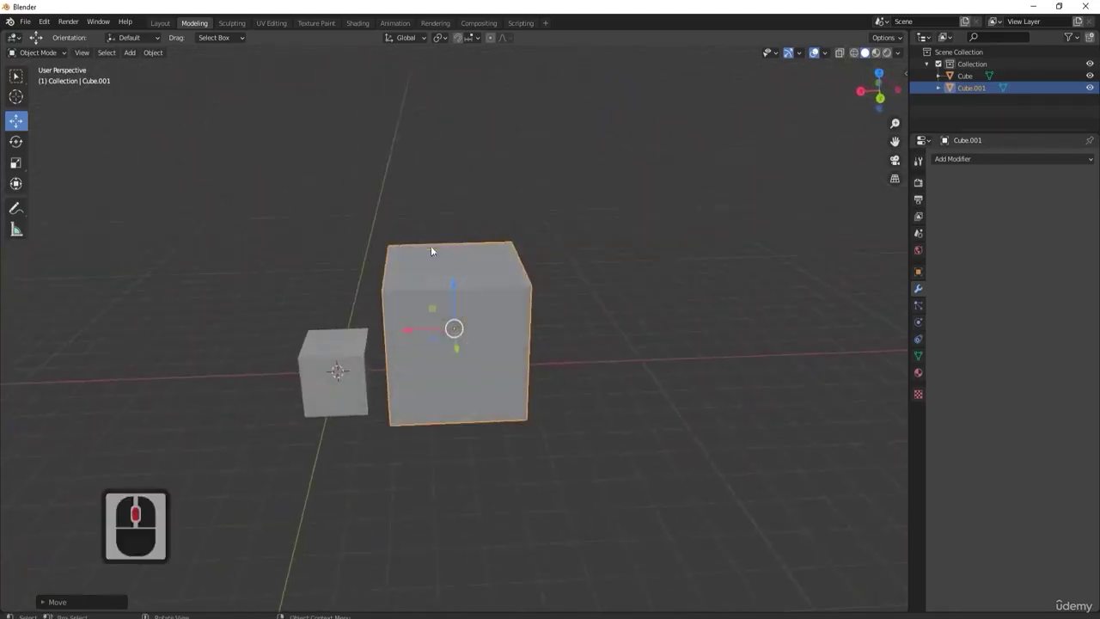
pyautogui.moveTo(389, 401); pyautogui.dragTo(360, 380, button='middle')
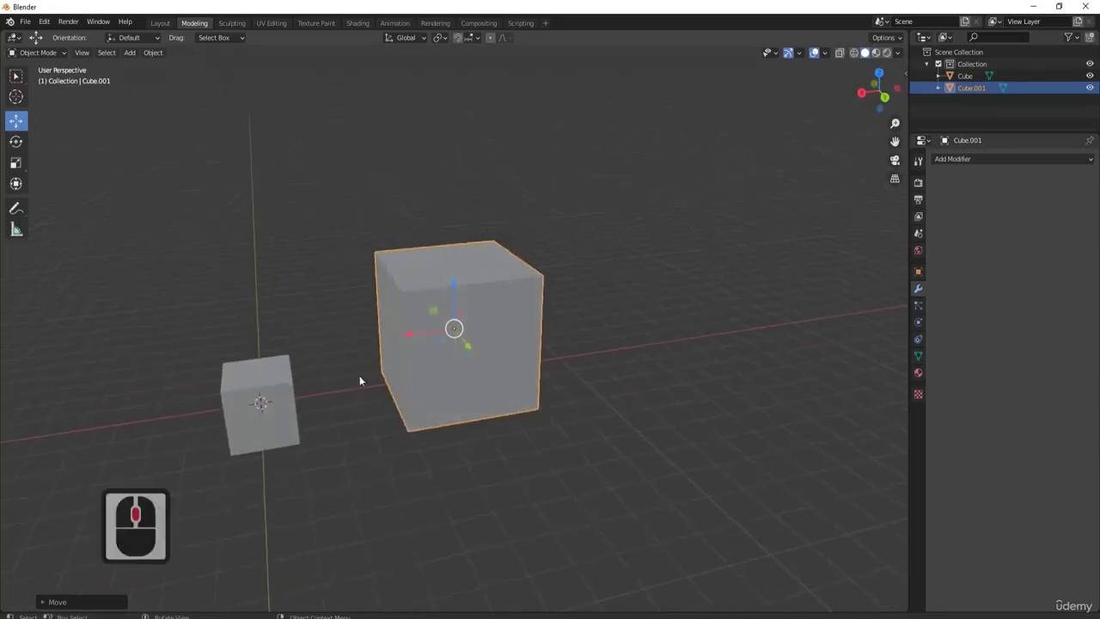
# Select the original cube, frame the view on it and orbit around it.
pyautogui.click(263, 378)
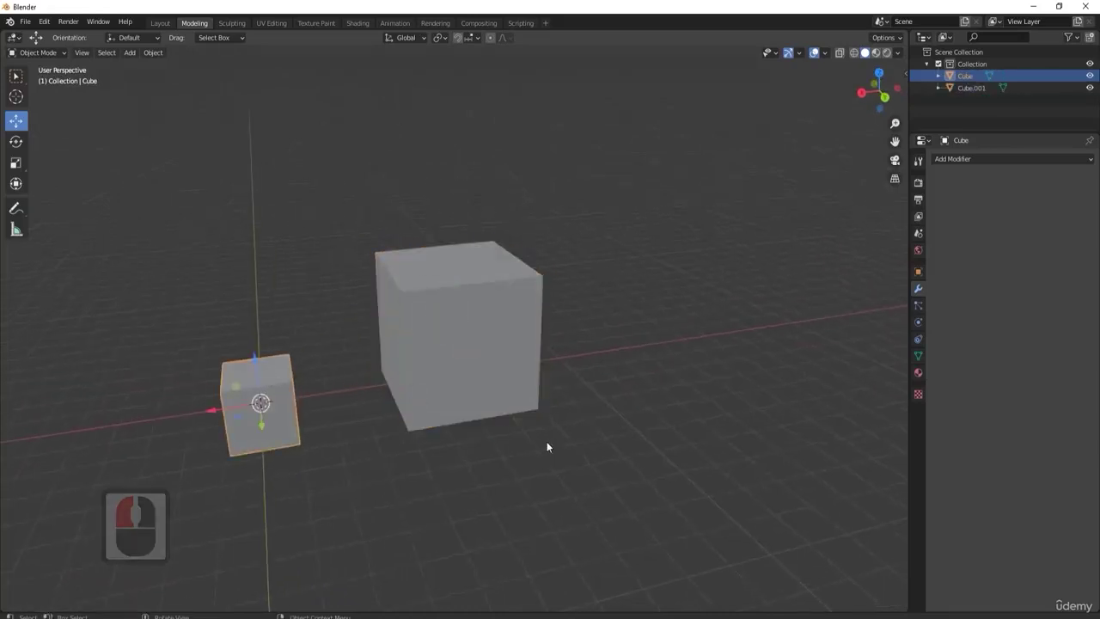
pyautogui.press('KP_Decimal')
pyautogui.scroll(-6, 541, 385)
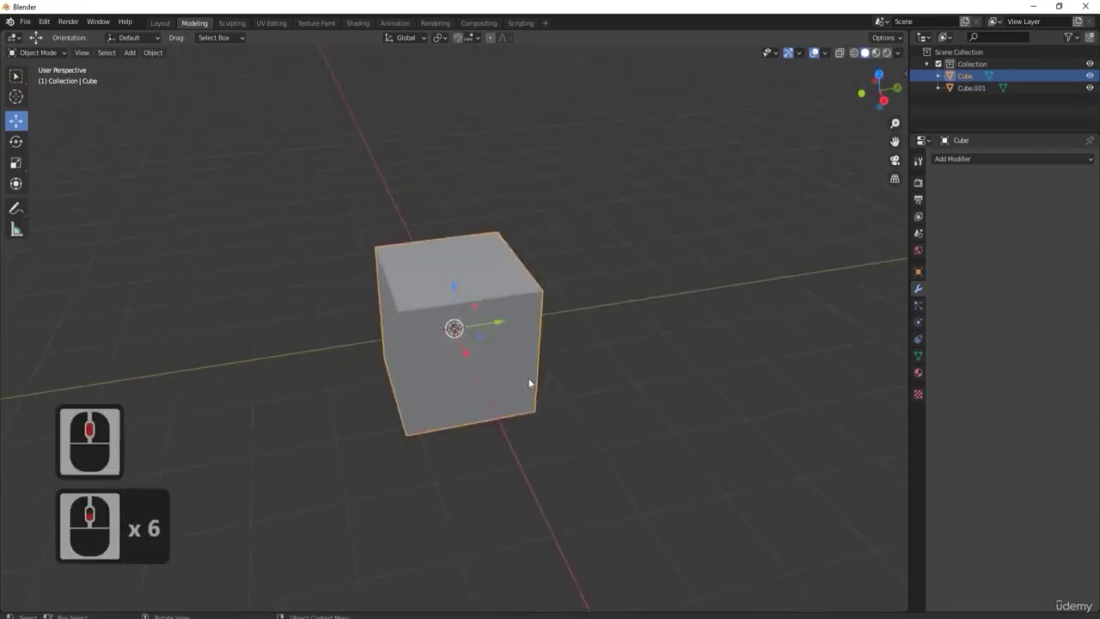
pyautogui.moveTo(527, 380); pyautogui.dragTo(432, 317, button='middle')
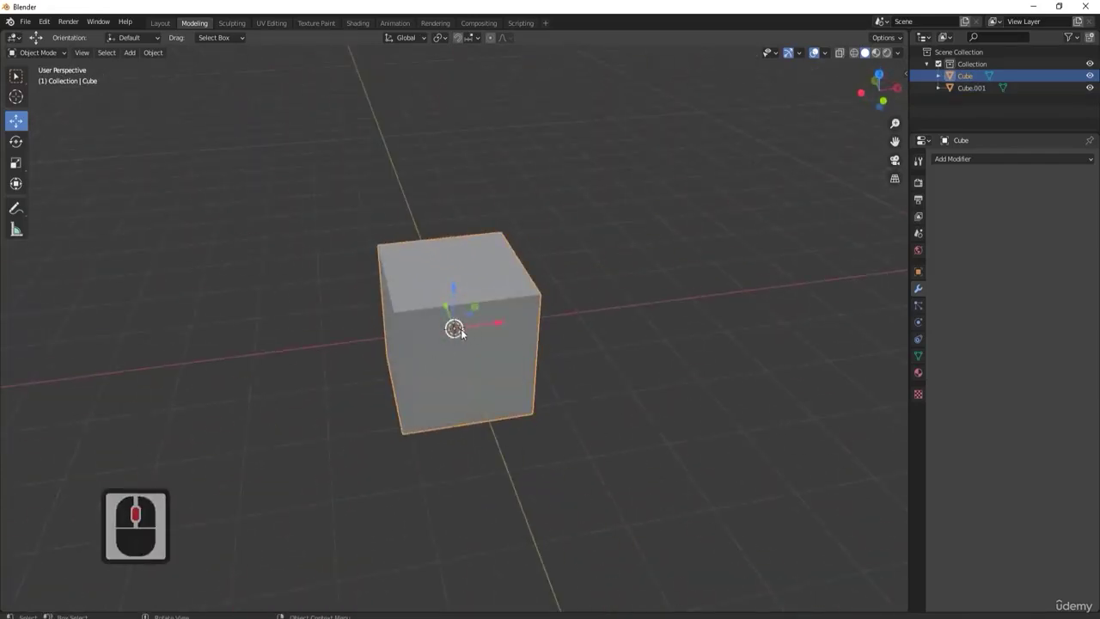
# Try moving the whole original cube freely in Object Mode.
pyautogui.press('F9')
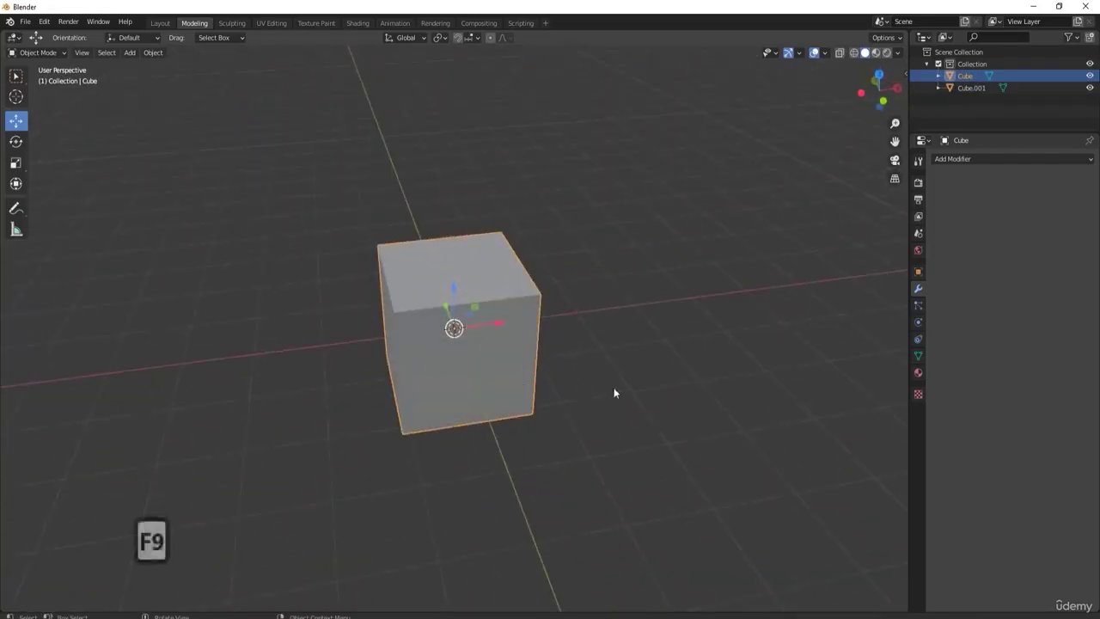
pyautogui.scroll(-3, 422, 321)
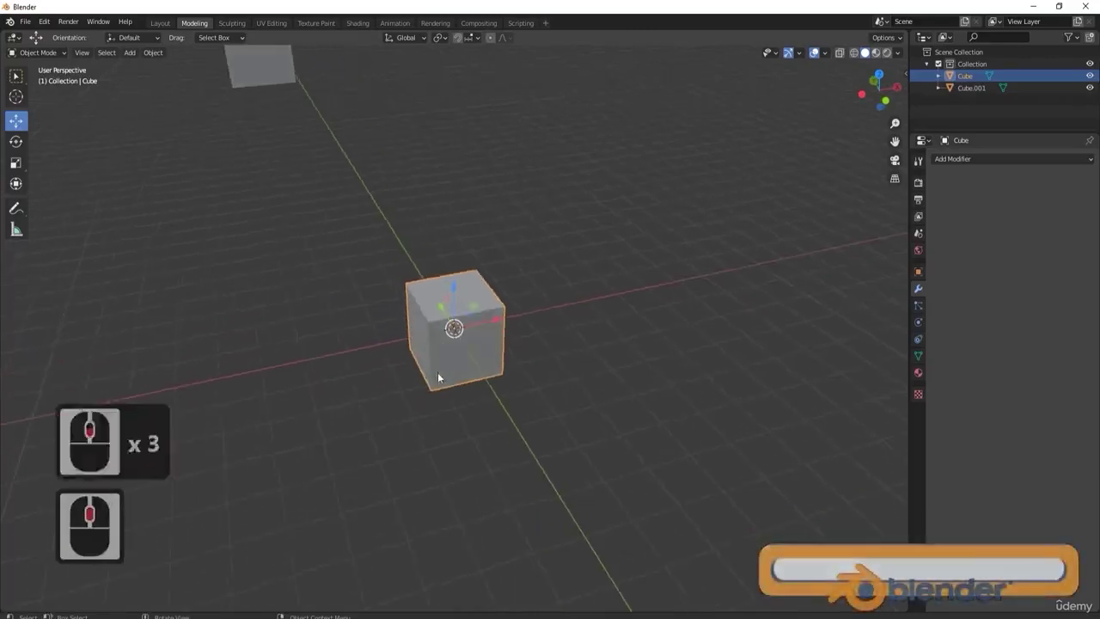
pyautogui.moveTo(481, 301); pyautogui.dragTo(530, 319, button='middle')
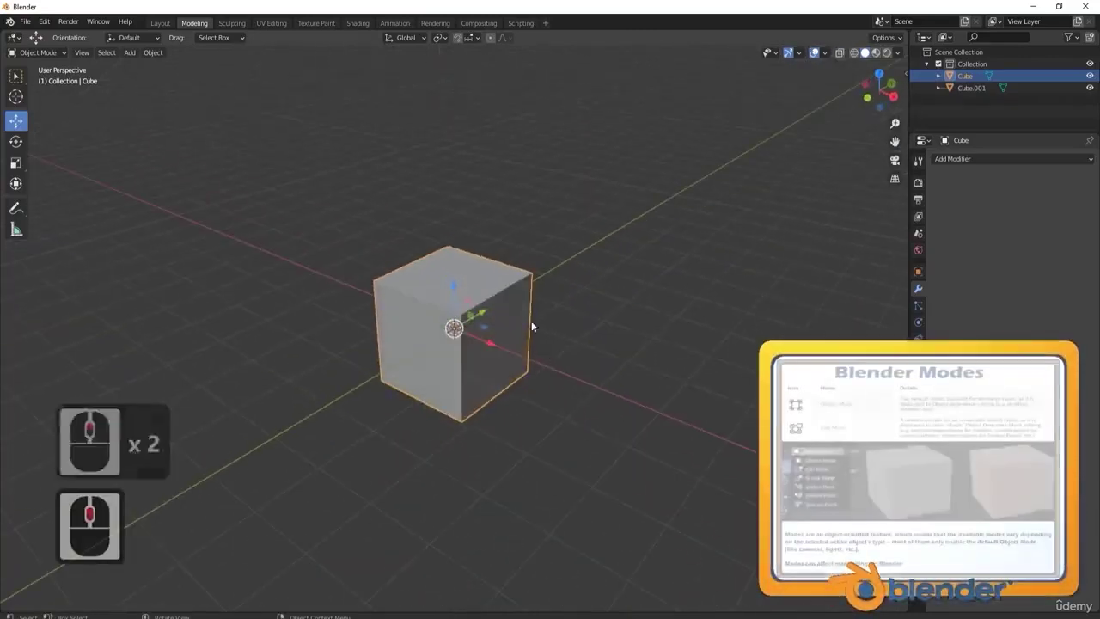
pyautogui.press('g')
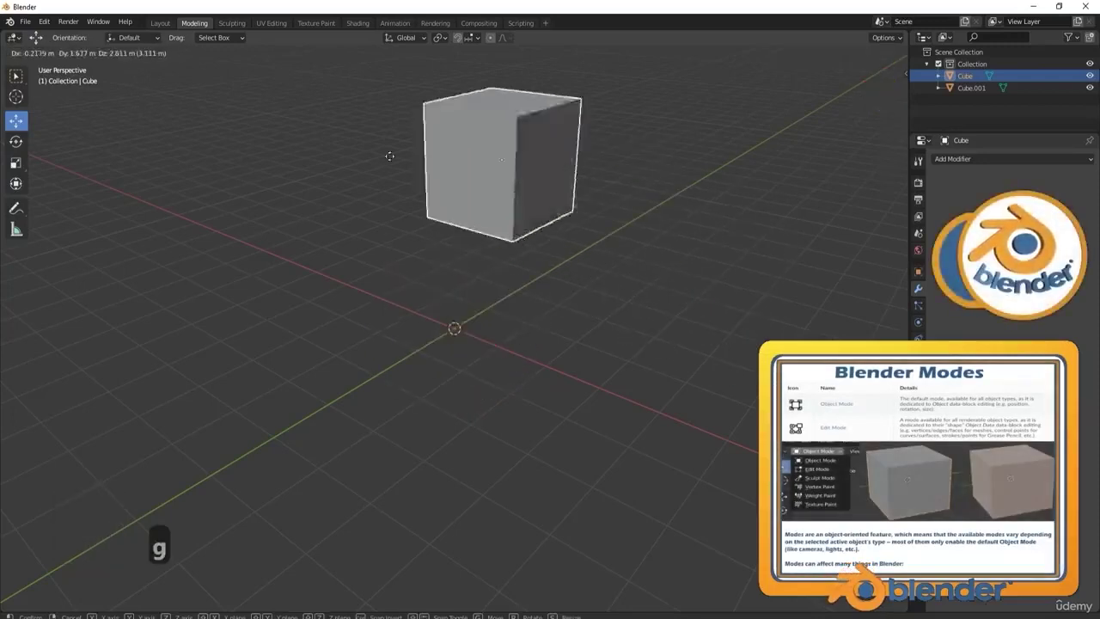
pyautogui.rightClick(420, 273)
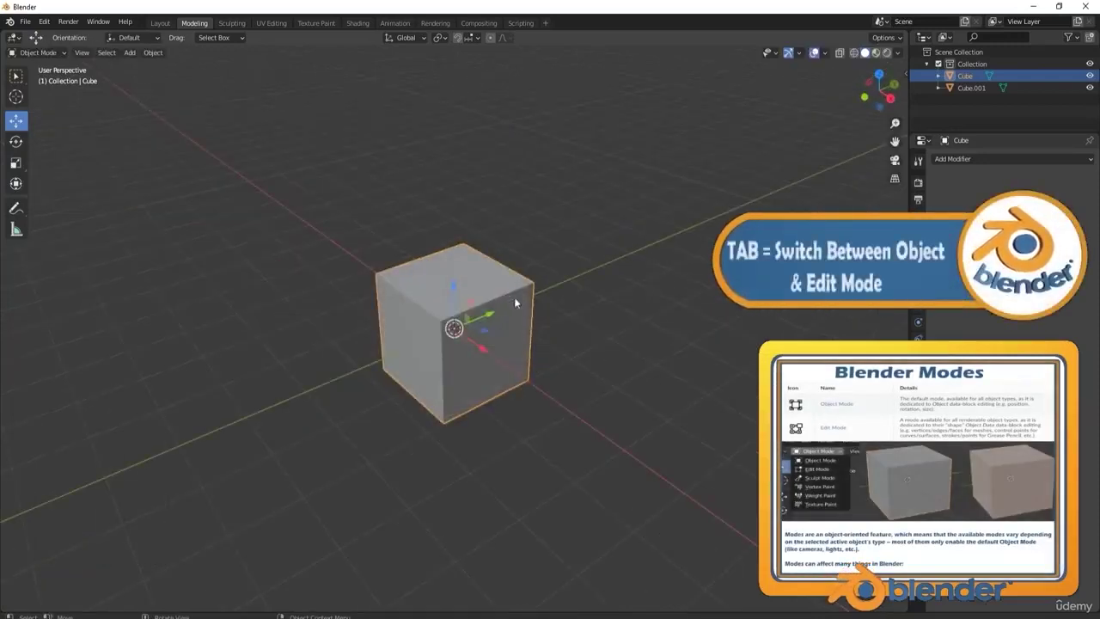
# Enter Edit Mode on the original cube and select the single vertex at the far corner of its top face.
pyautogui.press('Tab')
pyautogui.moveTo(544, 319); pyautogui.dragTo(496, 262, button='middle')
pyautogui.scroll(2, 495, 262)
pyautogui.press('a')
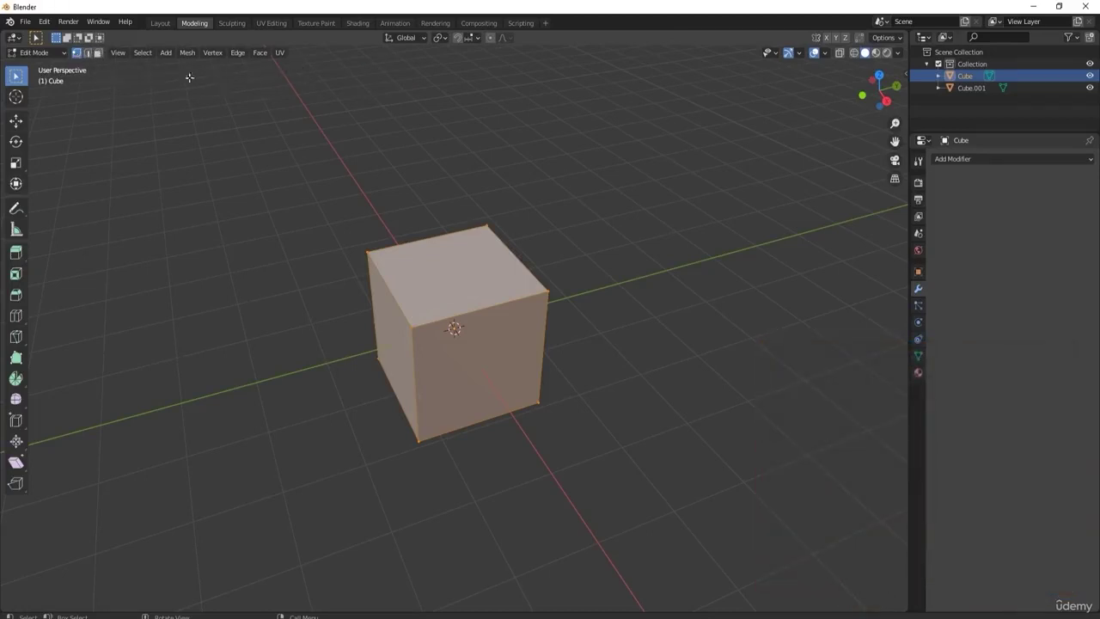
pyautogui.click(498, 225)
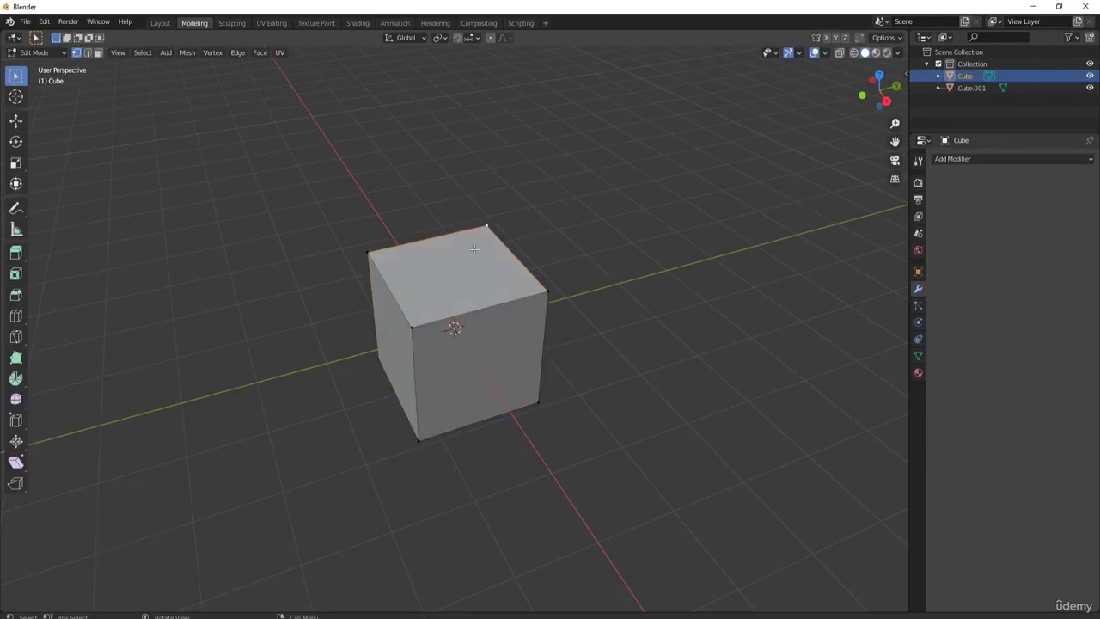
pyautogui.click(510, 236)
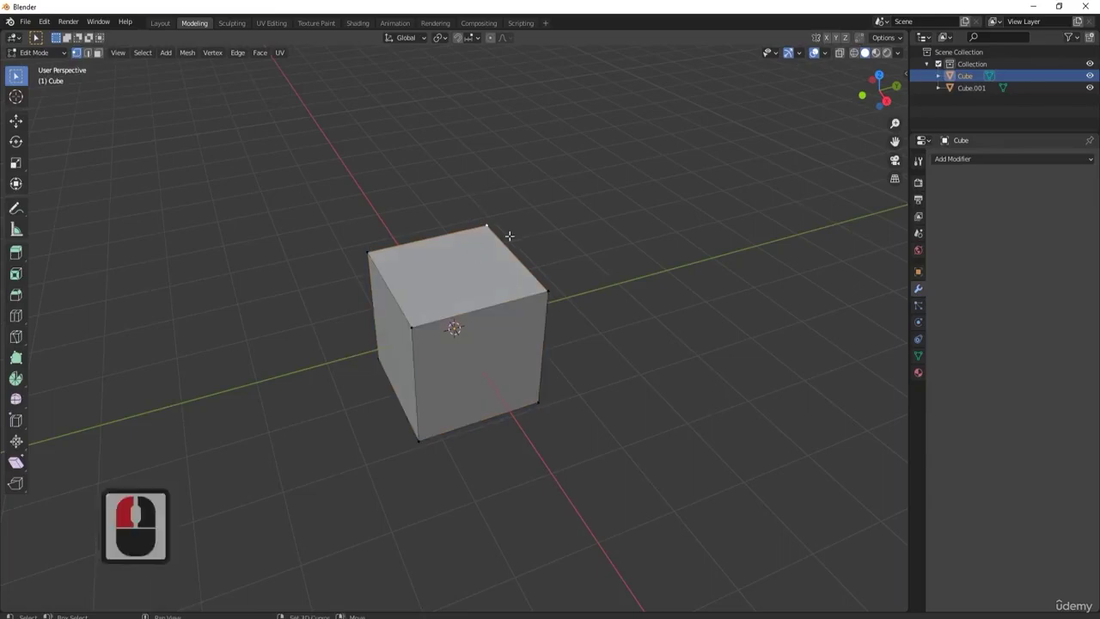
# Move the selected corner vertex of the top face outward along the Y axis with the Move tool.
pyautogui.hotkey('shift', 'space')
pyautogui.click(478, 270)
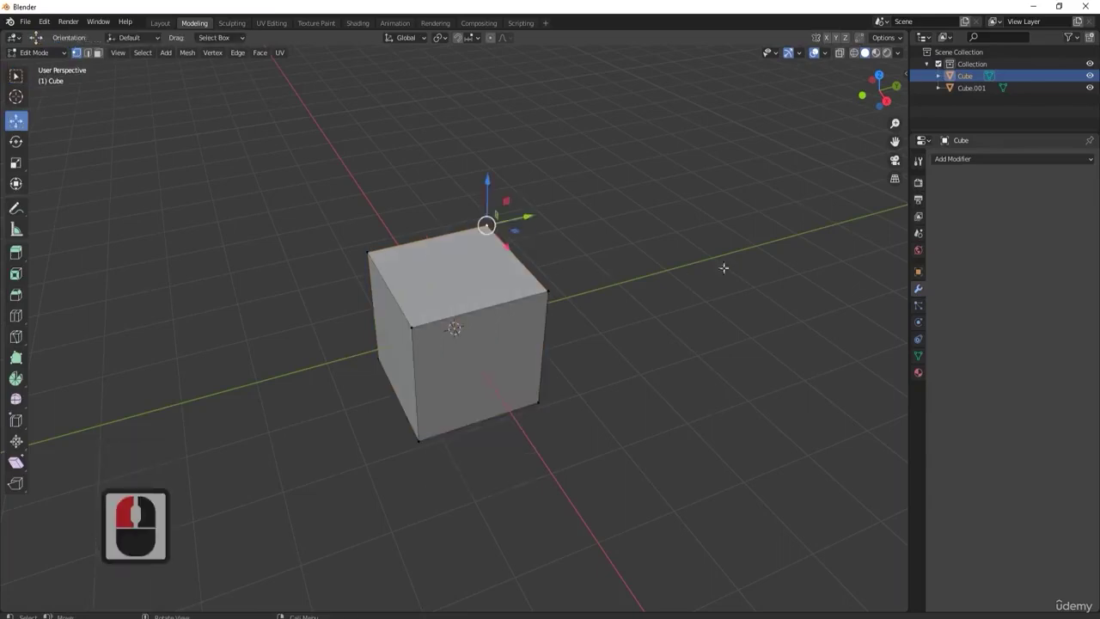
pyautogui.moveTo(524, 220); pyautogui.dragTo(636, 189)
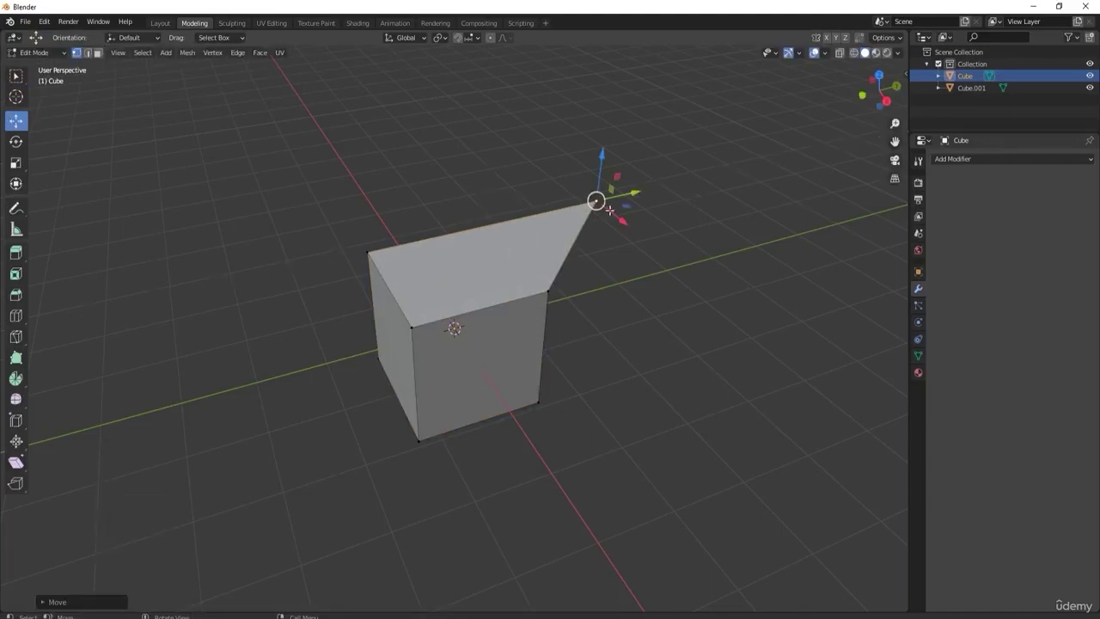
# Switch to edge selection and move the slanted end edge of the top face farther outward along the Y axis.
pyautogui.click(86, 54)
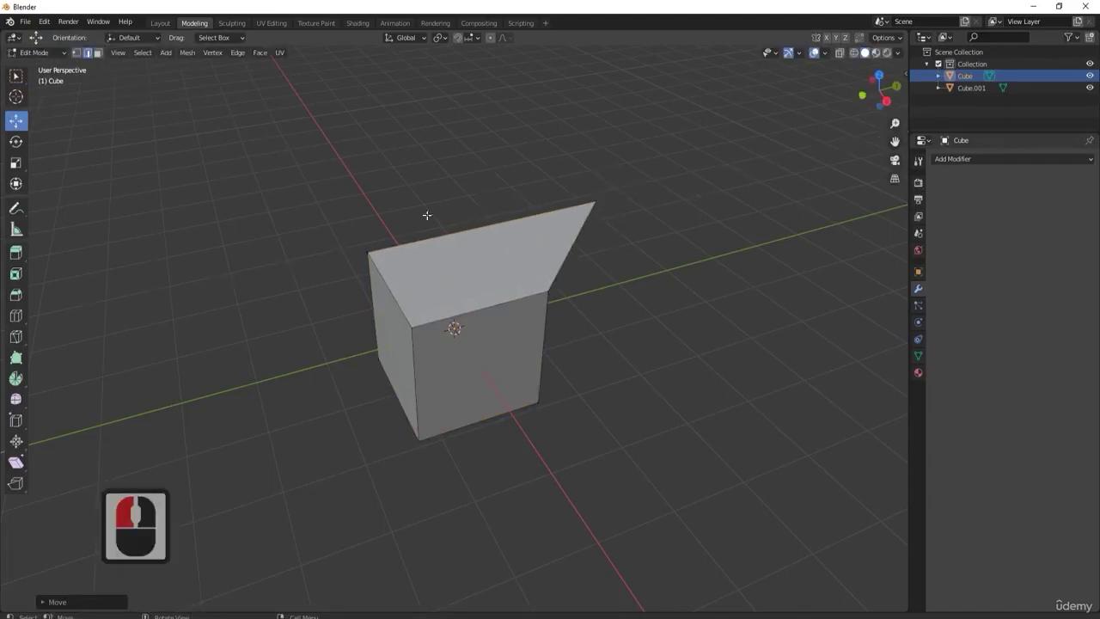
pyautogui.click(573, 243)
pyautogui.moveTo(620, 243); pyautogui.dragTo(742, 224)
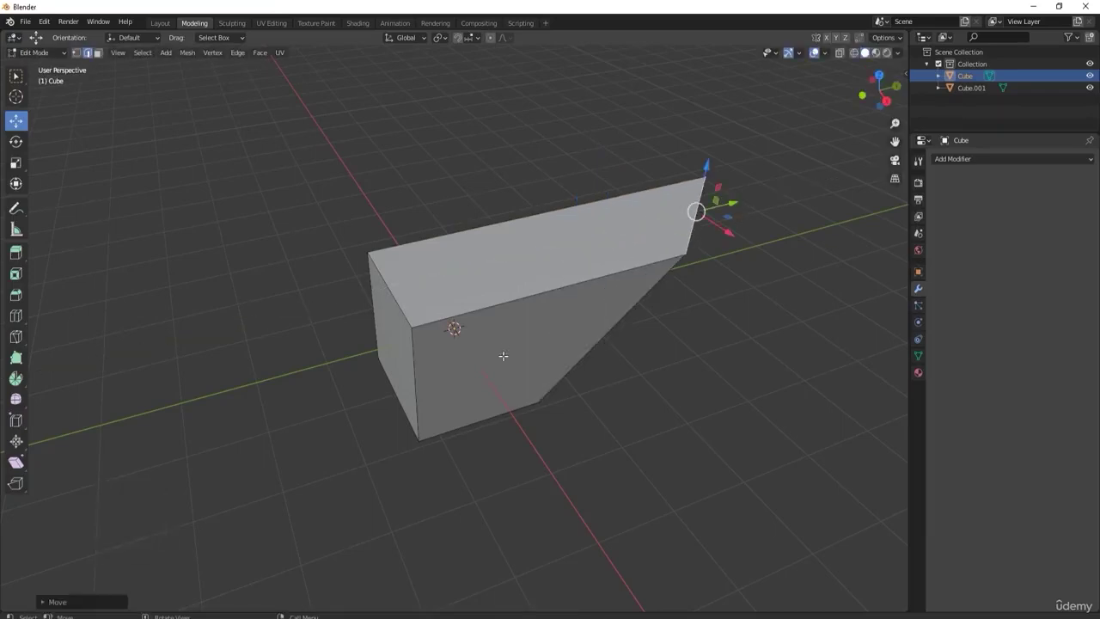
# Switch to face selection and raise the top face along the Z axis to make the shape taller.
pyautogui.click(97, 52)
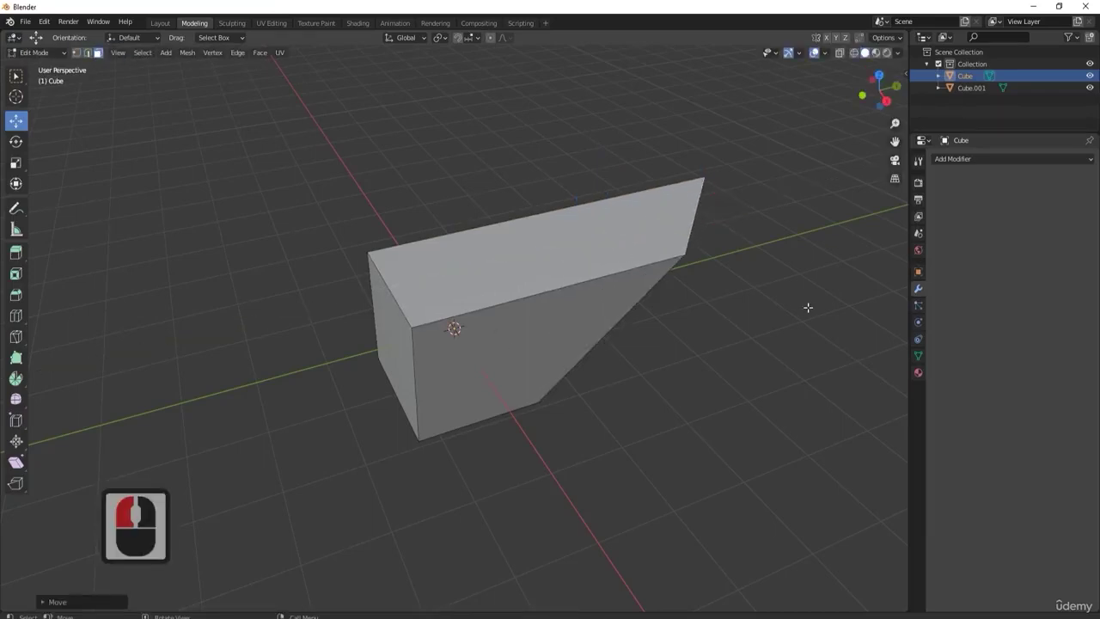
pyautogui.click(581, 269)
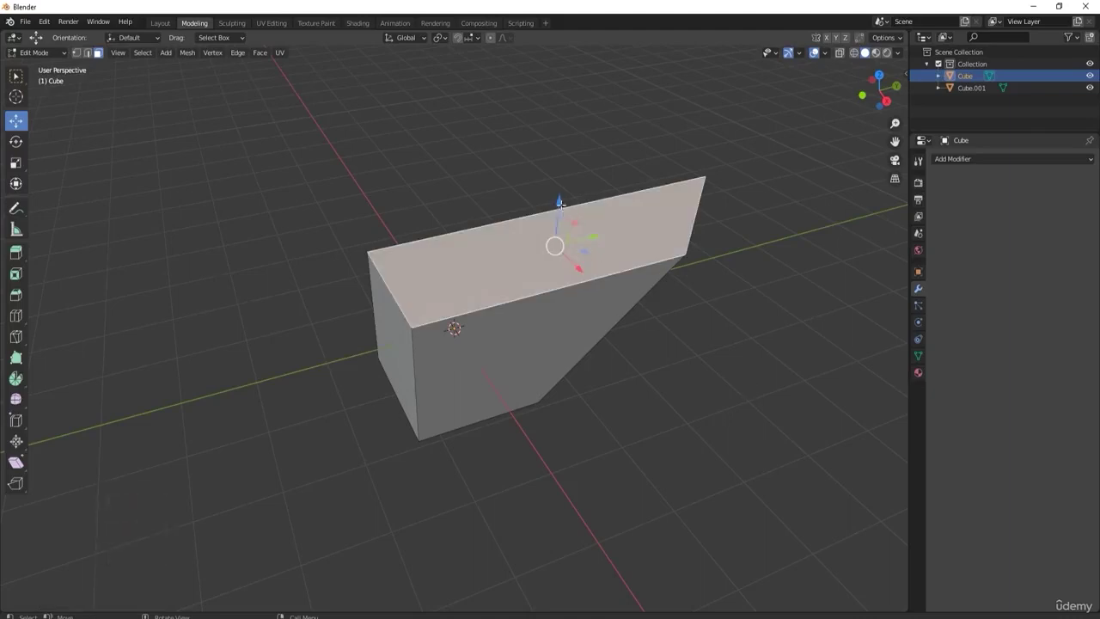
pyautogui.moveTo(571, 218); pyautogui.dragTo(699, 226)
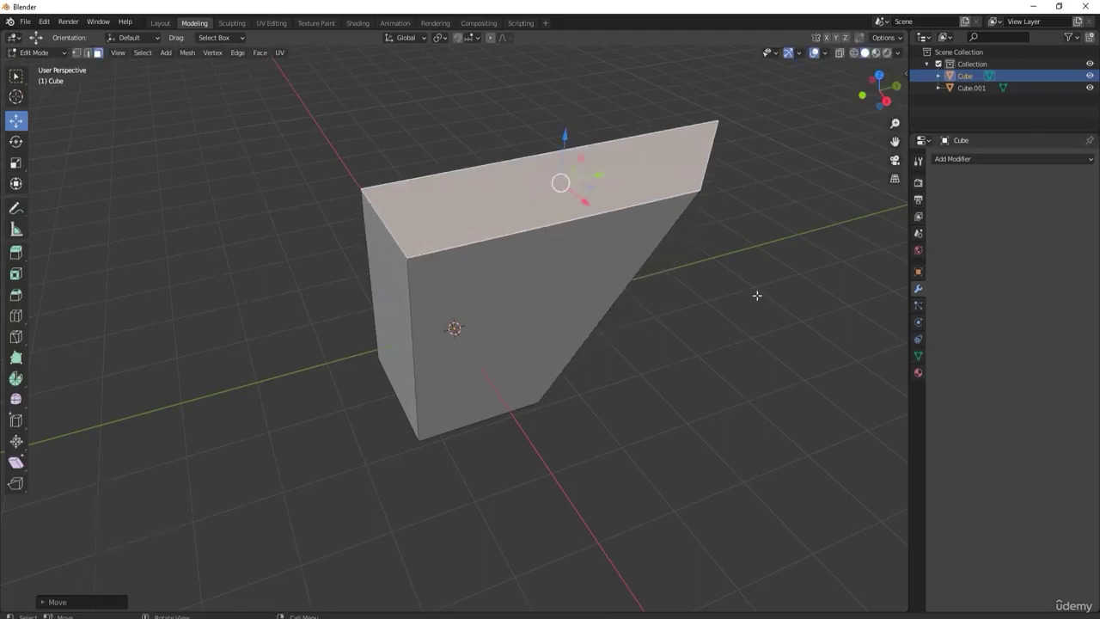
# Switch to vertex selection and select all four corner vertices of the top face together.
pyautogui.click(75, 52)
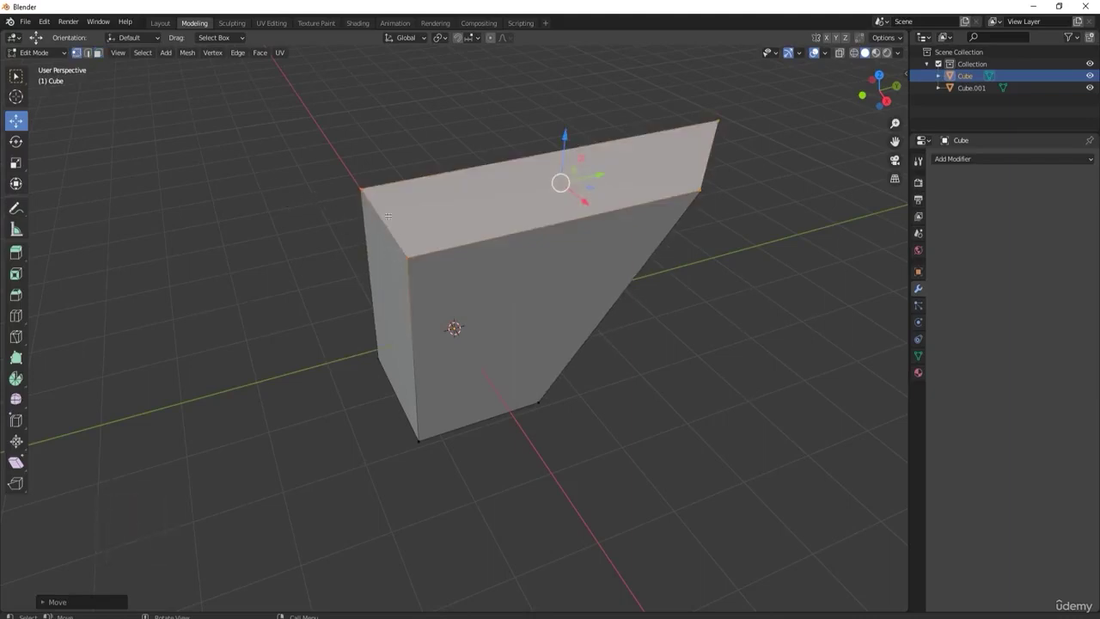
pyautogui.click(361, 188)
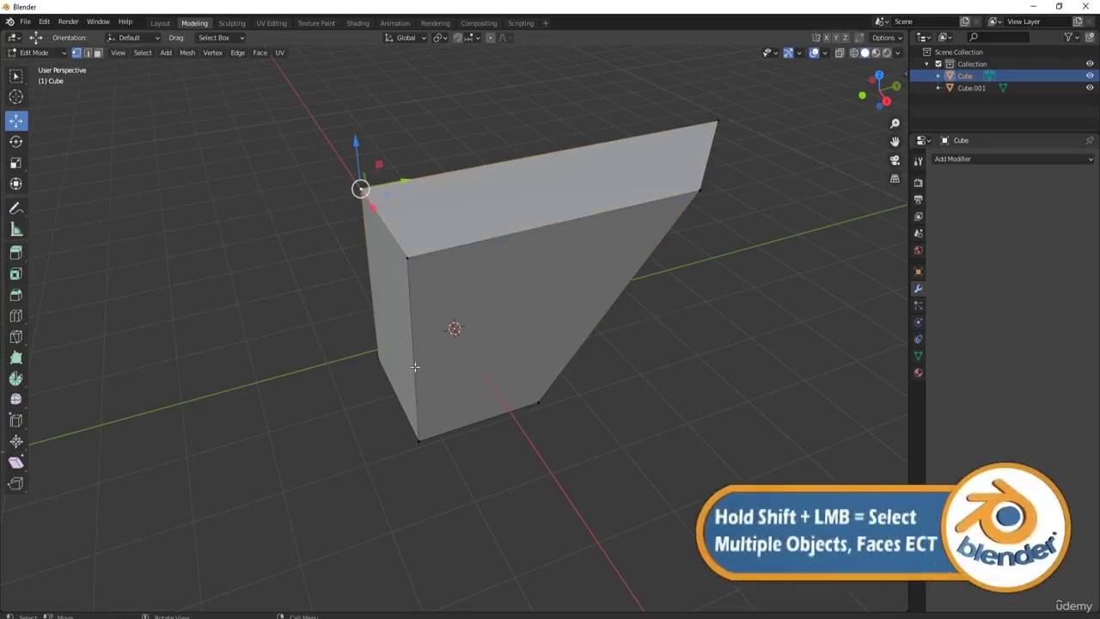
pyautogui.keyDown('shift'); pyautogui.click(411, 257); pyautogui.keyUp('shift')
pyautogui.keyDown('shift'); pyautogui.click(700, 189); pyautogui.keyUp('shift')
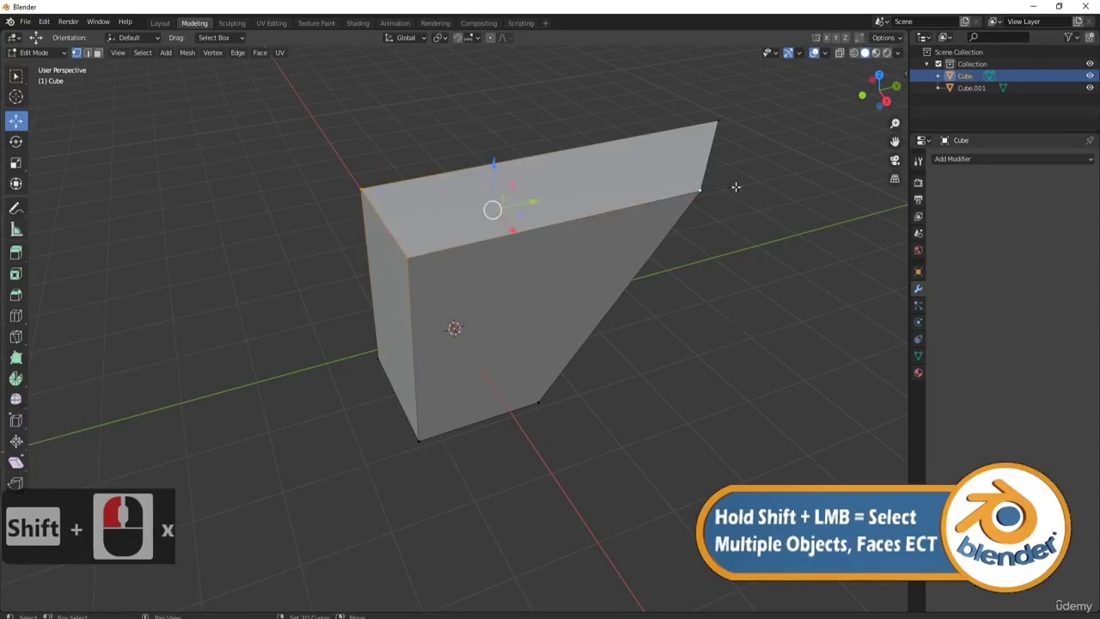
pyautogui.keyDown('shift'); pyautogui.click(717, 123); pyautogui.keyUp('shift')
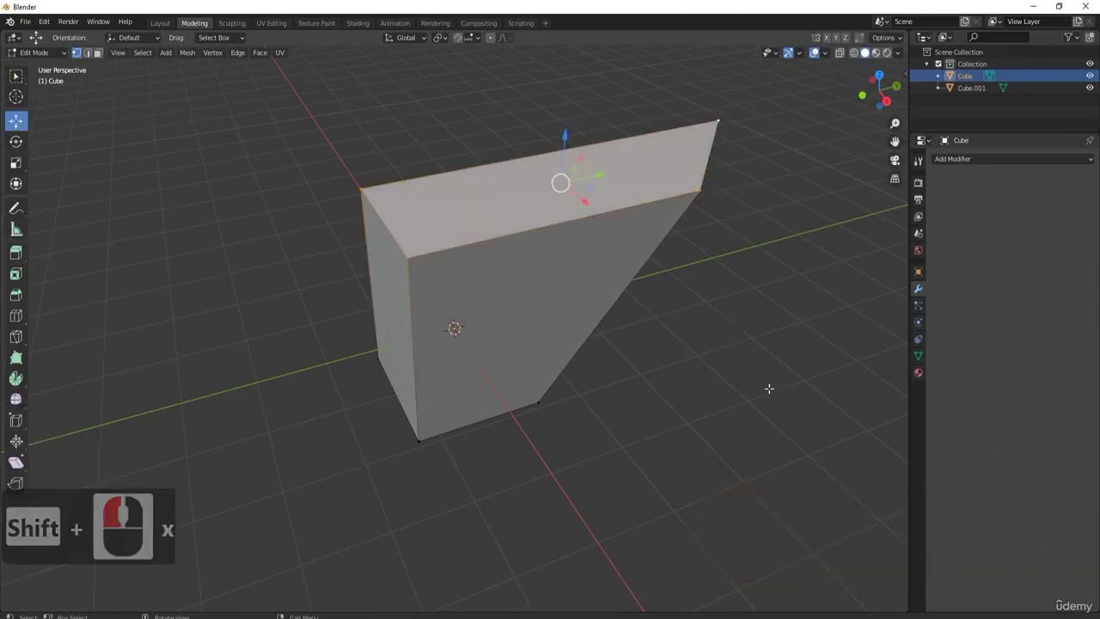
# Switch to face selection and select the large front face together with the top face.
pyautogui.click(98, 52)
pyautogui.click(488, 350)
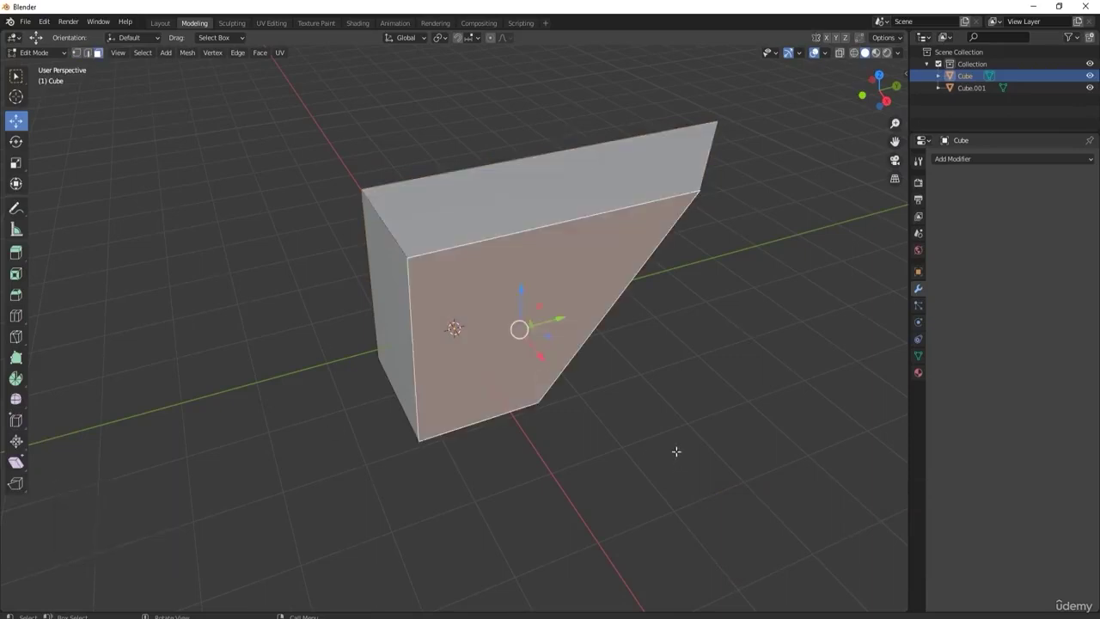
pyautogui.keyDown('shift'); pyautogui.click(537, 205); pyautogui.keyUp('shift')
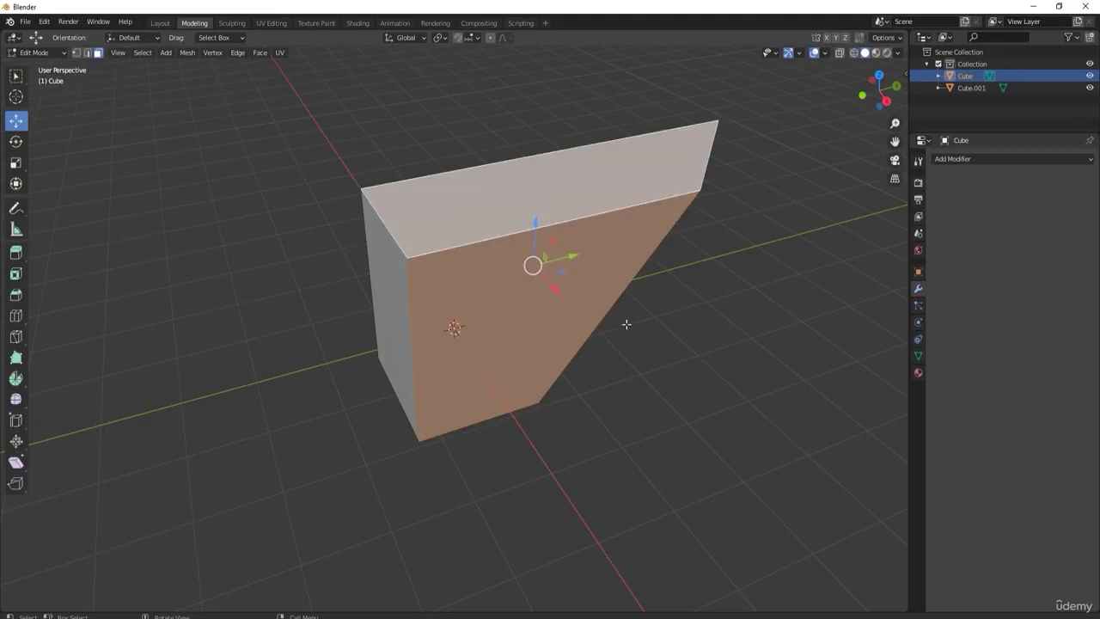
# Show the Z axis line in the viewport overlays alongside the X and Y axes.
pyautogui.scroll(-4, 658, 361)
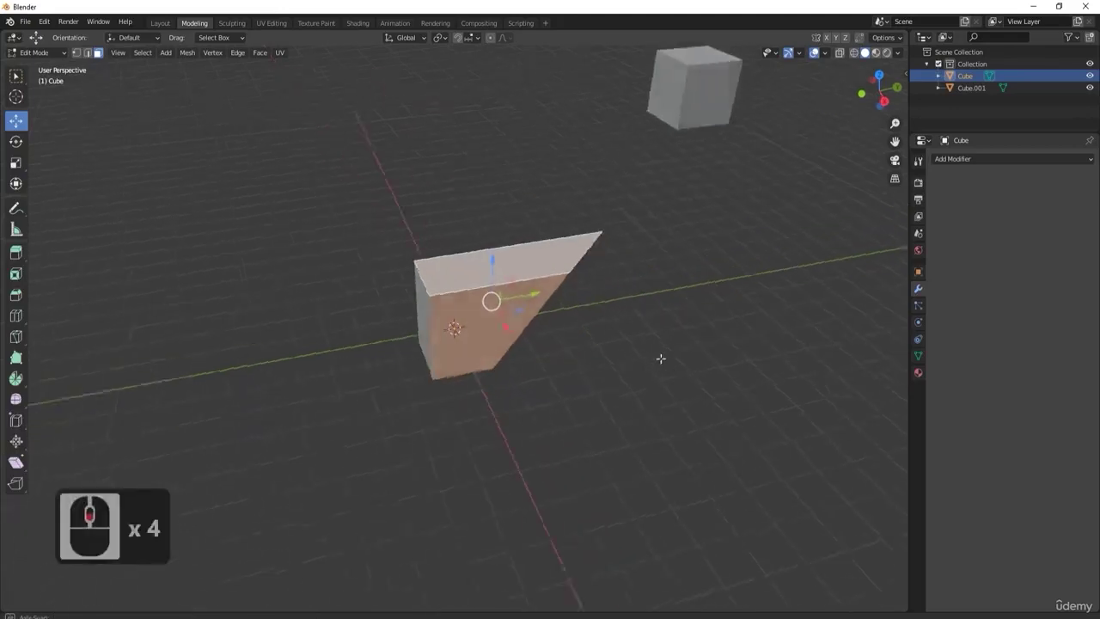
pyautogui.moveTo(658, 361); pyautogui.dragTo(540, 396, button='middle')
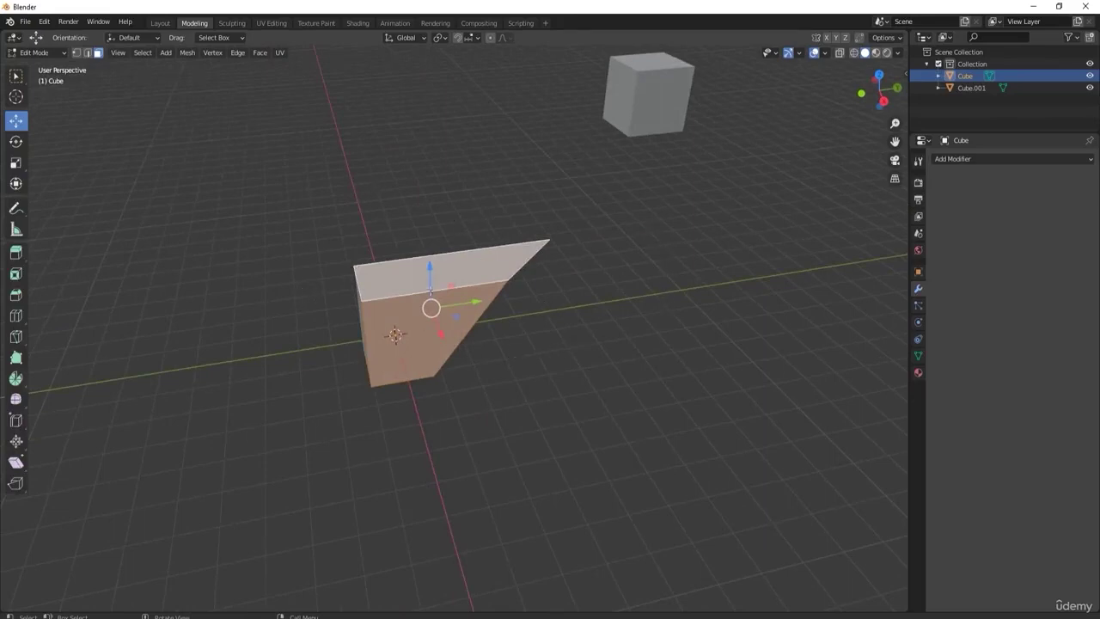
pyautogui.click(825, 51)
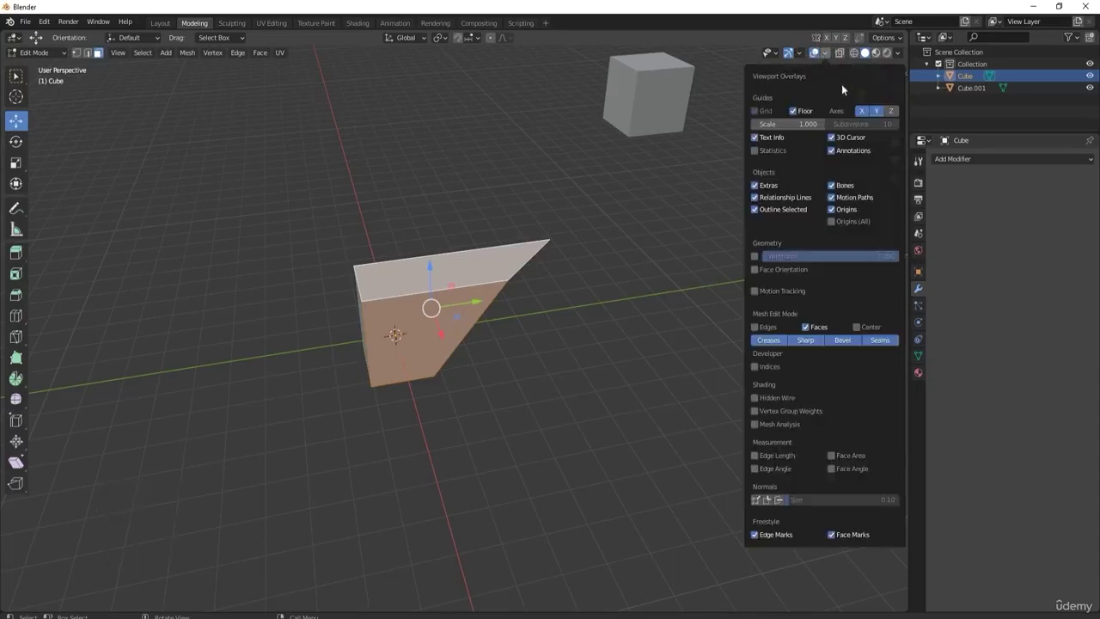
pyautogui.click(882, 111)
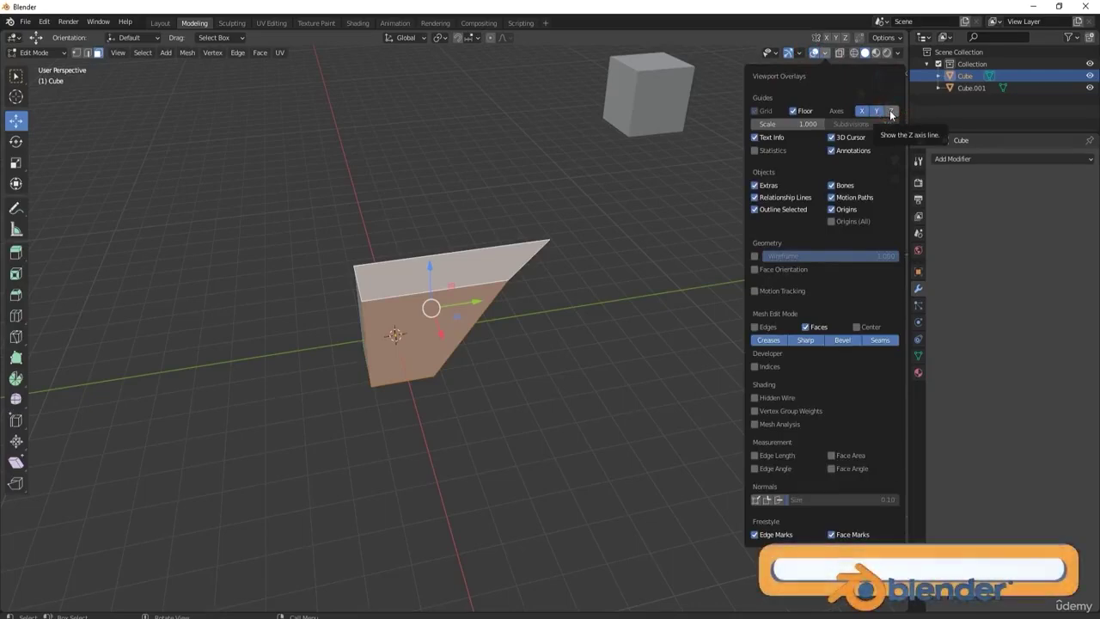
pyautogui.click(891, 112)
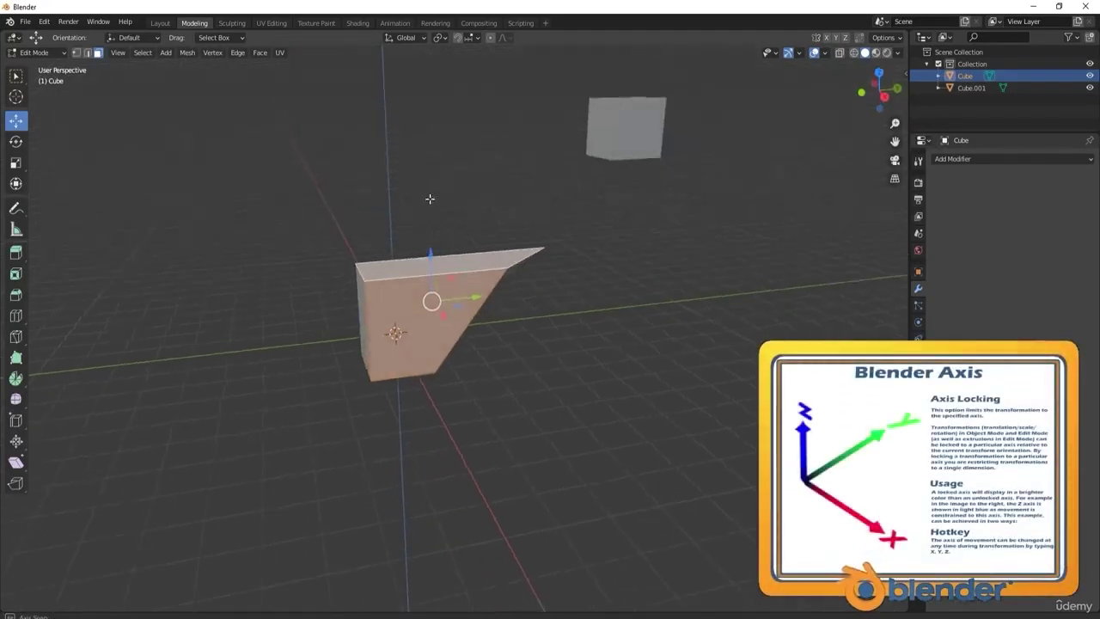
pyautogui.moveTo(393, 135); pyautogui.dragTo(432, 197, button='middle')
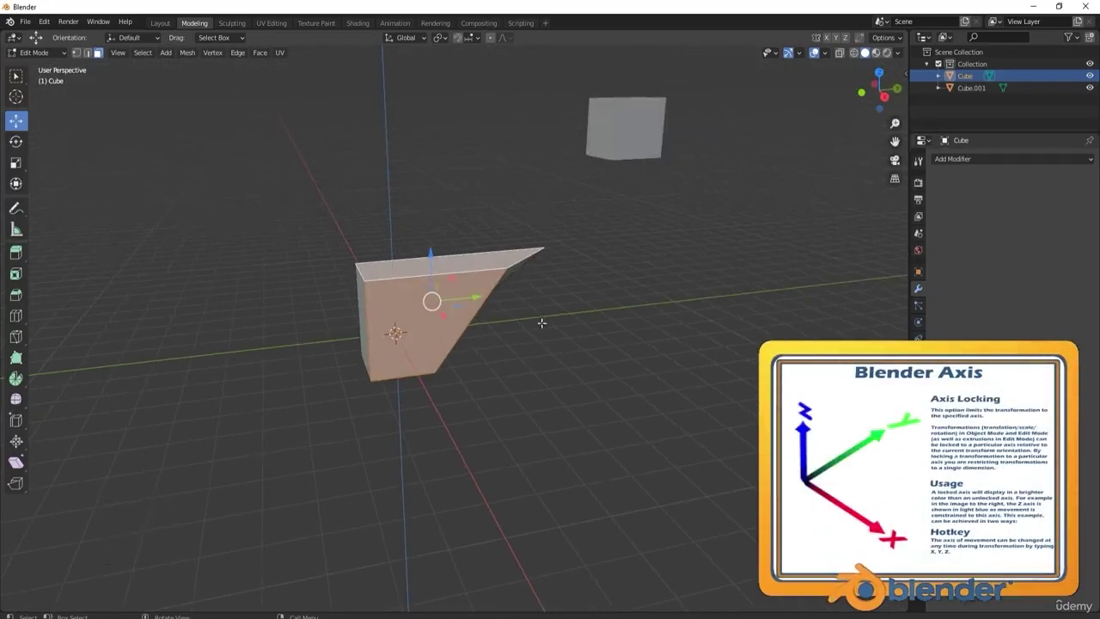
# Try scaling the two selected faces along the Y axis.
pyautogui.moveTo(678, 317); pyautogui.dragTo(566, 334, button='middle')
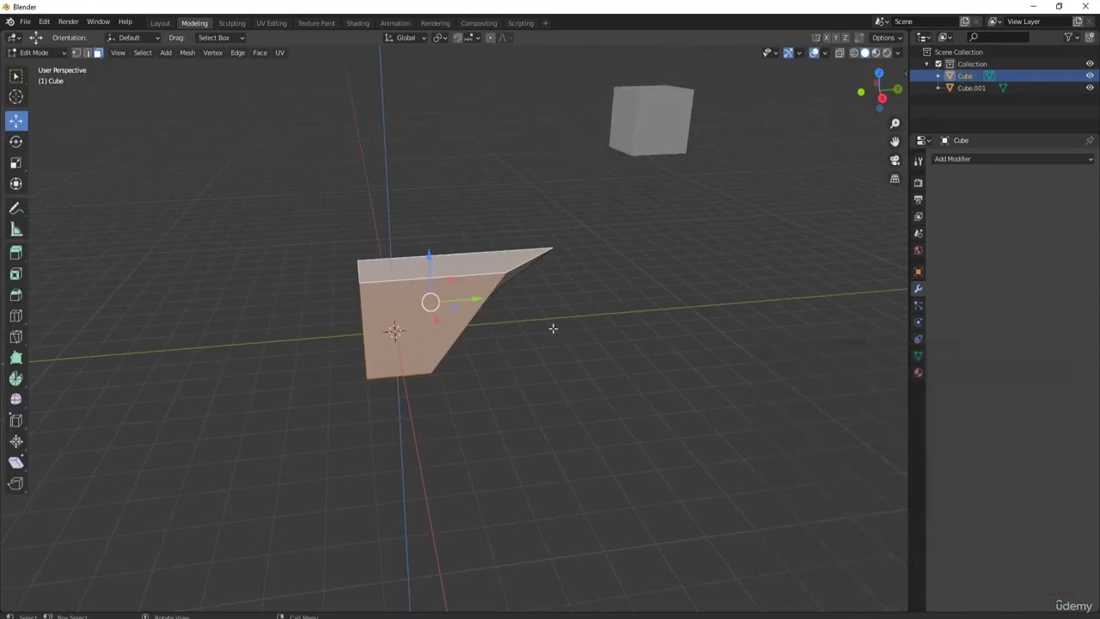
pyautogui.press('s')
pyautogui.press('y')
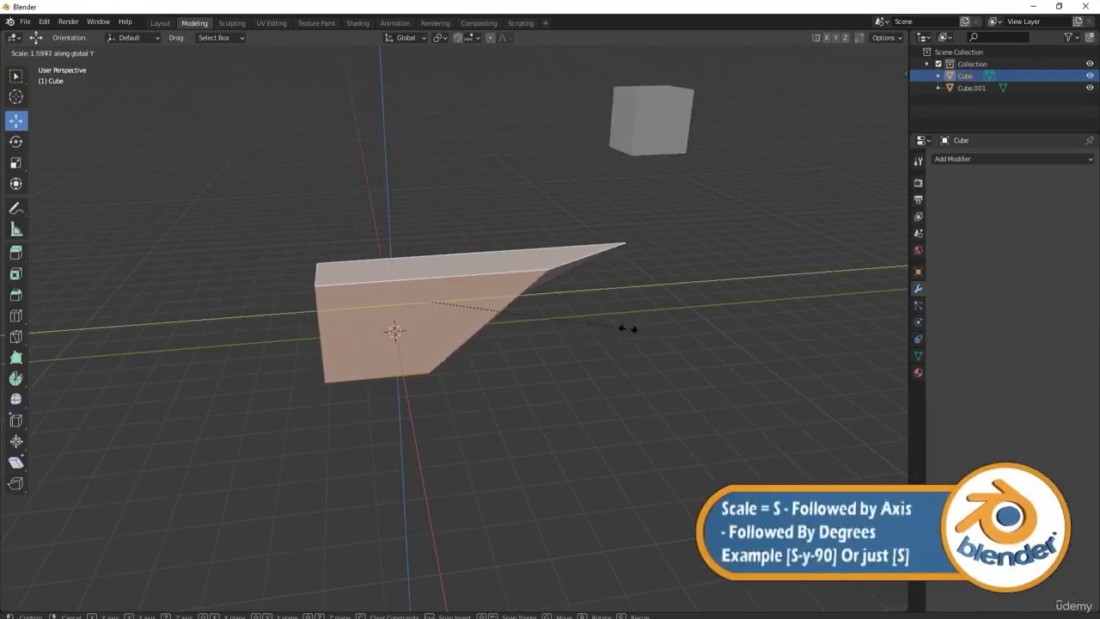
pyautogui.rightClick(523, 329)
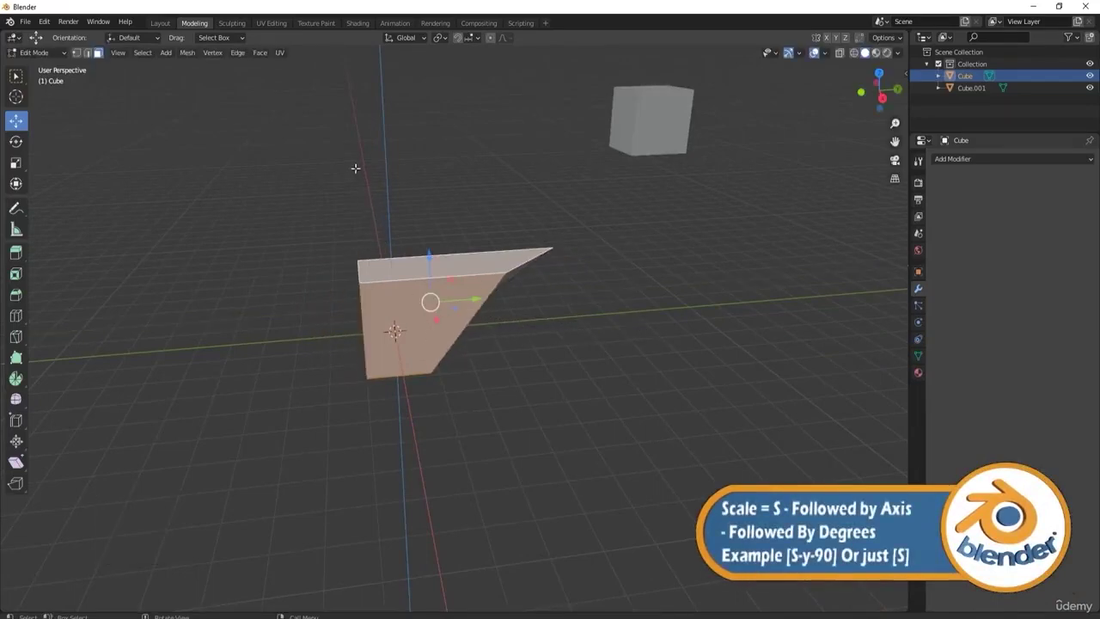
# Try scaling the selected top and front faces along the X axis.
pyautogui.moveTo(352, 188); pyautogui.dragTo(538, 445, button='middle')
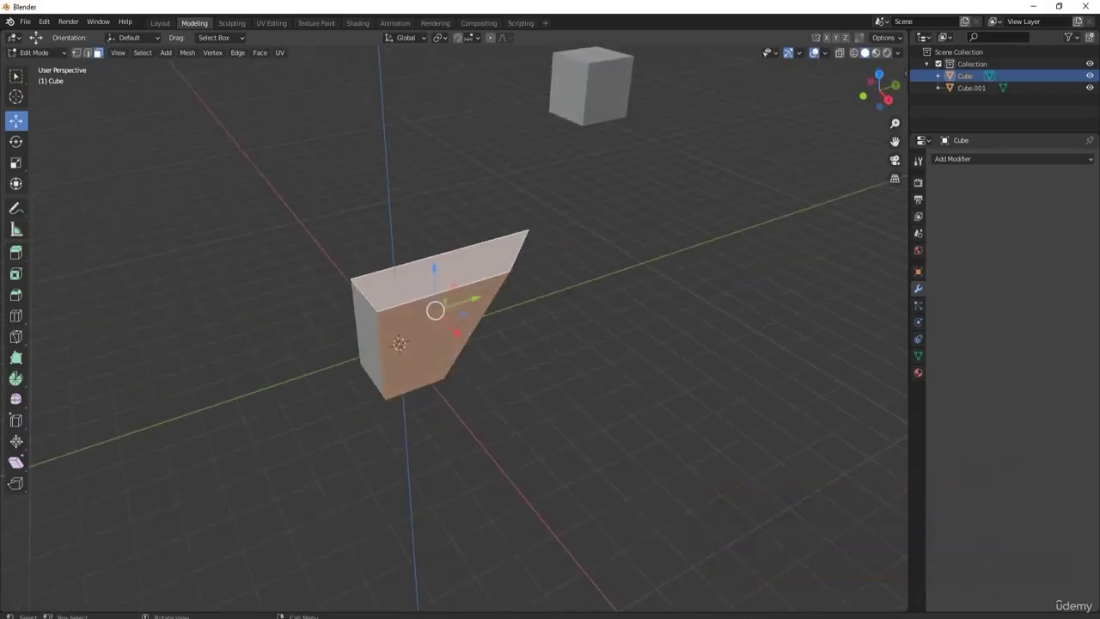
pyautogui.press('s')
pyautogui.press('x')
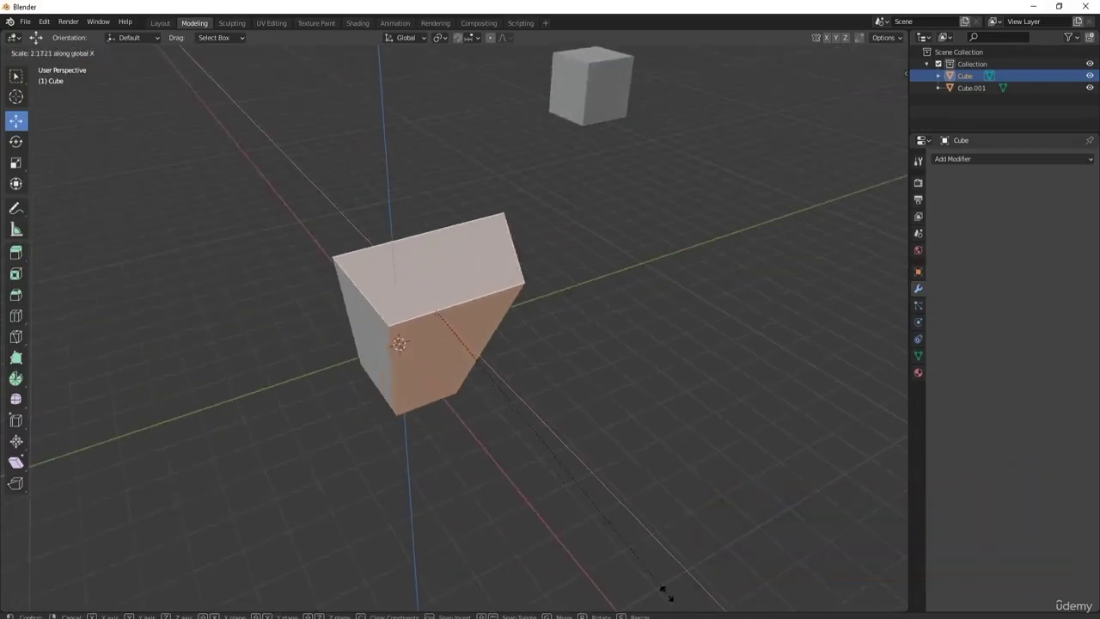
pyautogui.rightClick(621, 535)
# Try stretching the two selected faces vertically by scaling them along the Z axis.
pyautogui.moveTo(621, 535); pyautogui.dragTo(614, 430, button='middle')
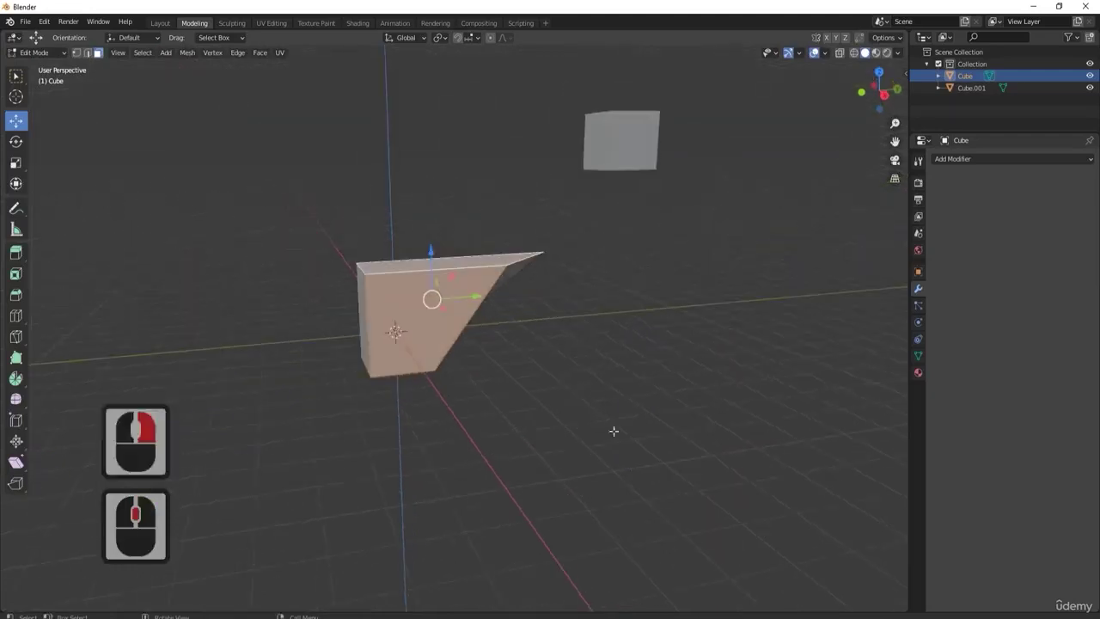
pyautogui.press('s')
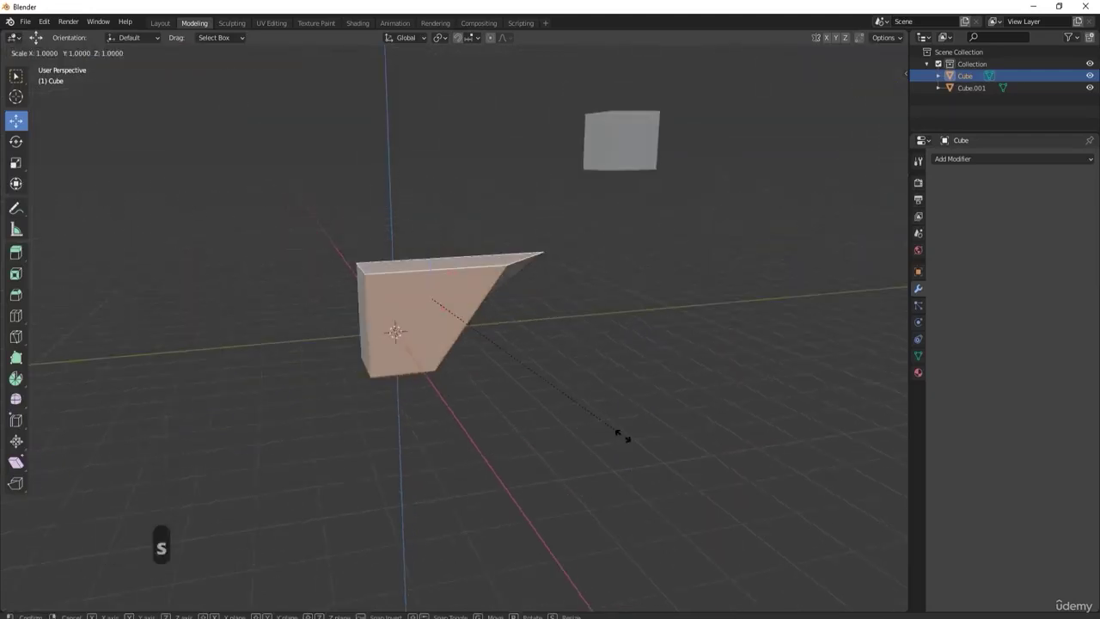
pyautogui.press('z')
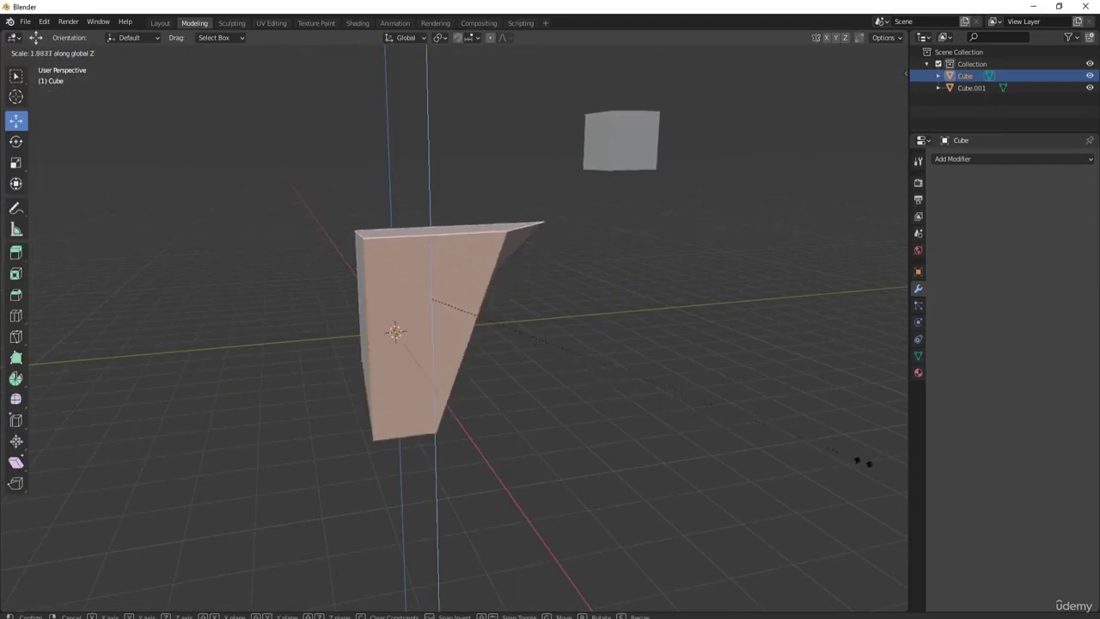
pyautogui.rightClick(650, 365)
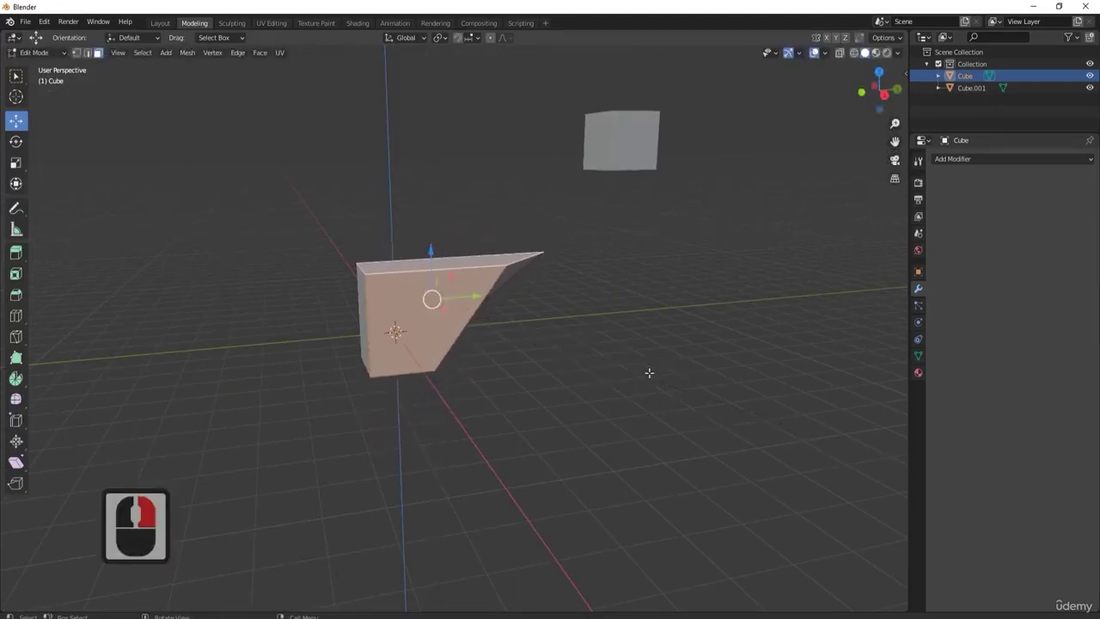
# Select all faces of the reshaped cube in Edit Mode.
pyautogui.moveTo(547, 282); pyautogui.dragTo(552, 318, button='middle')
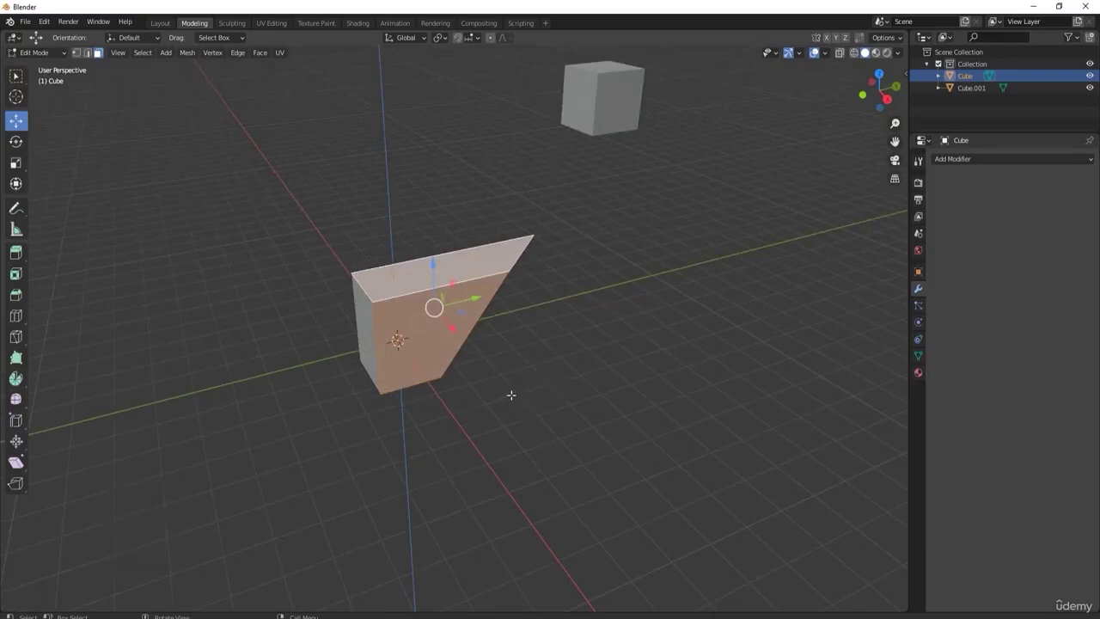
pyautogui.rightClick(304, 334)
pyautogui.press('a')
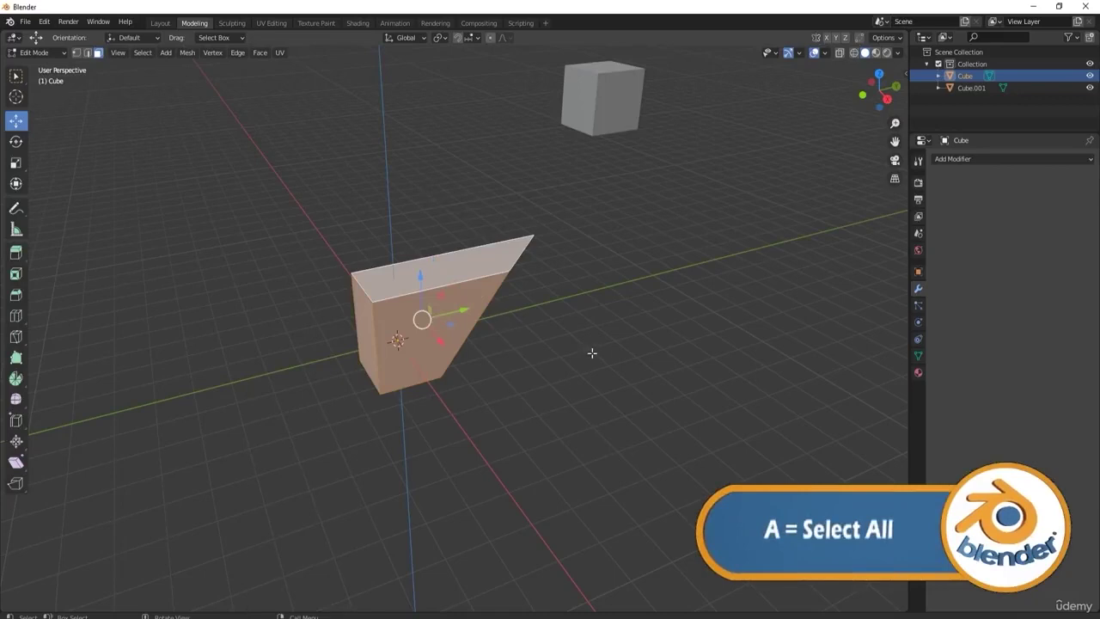
# Try rotating the whole selected mesh freely around the Y axis.
pyautogui.press('r')
pyautogui.press('y')
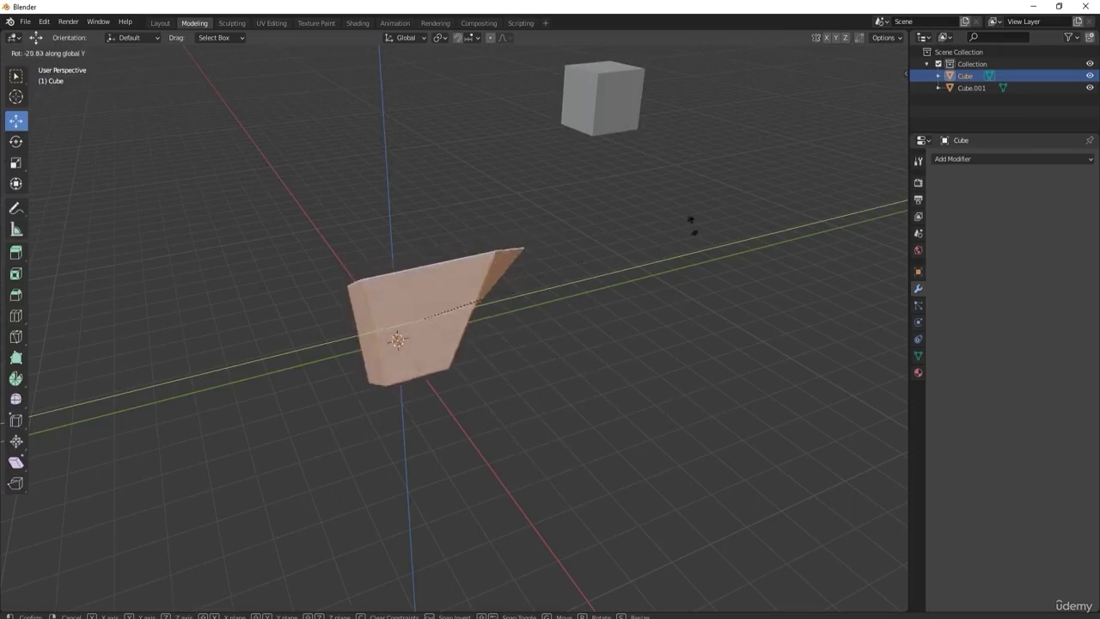
pyautogui.click(702, 201)
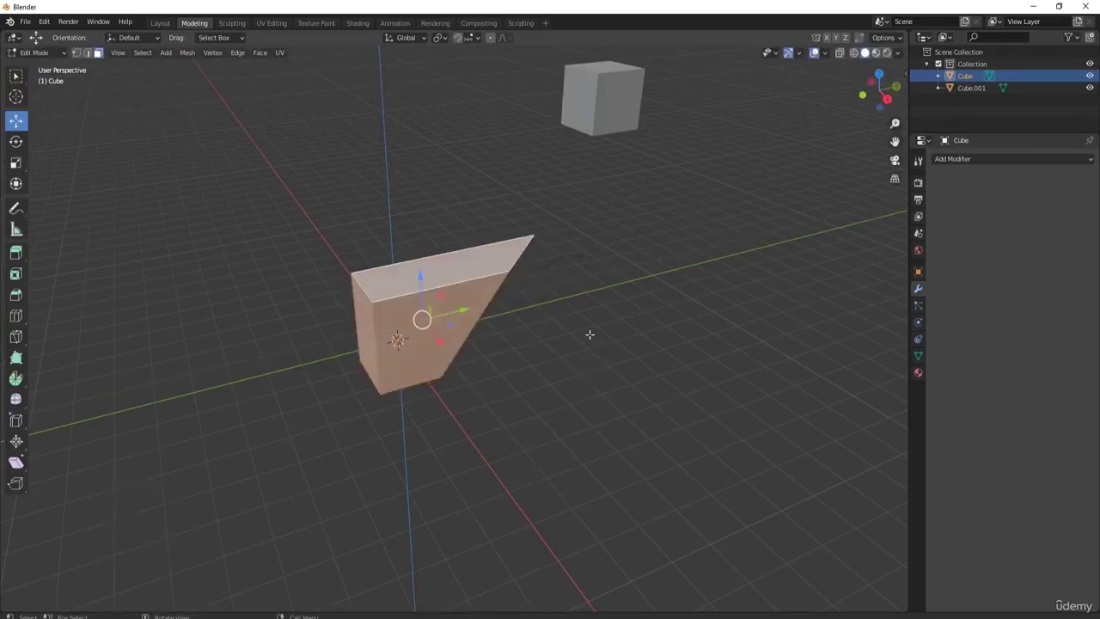
# Rotate the whole selected mesh exactly 90 degrees around the Y axis.
pyautogui.press('r')
pyautogui.press('y')
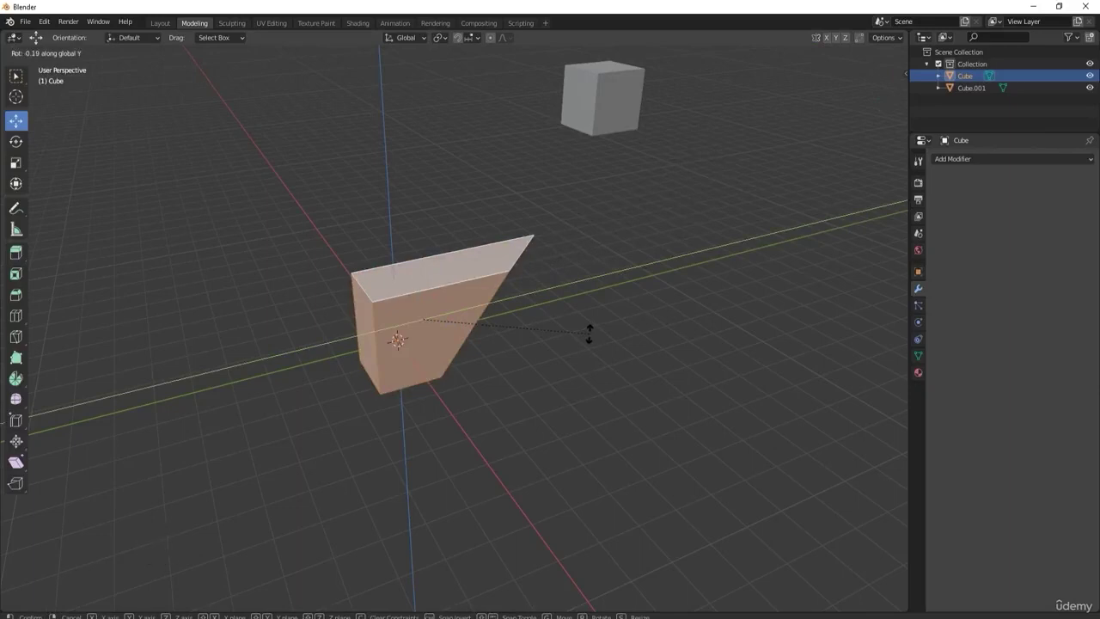
pyautogui.press('9')
pyautogui.press('0')
pyautogui.press('Return')
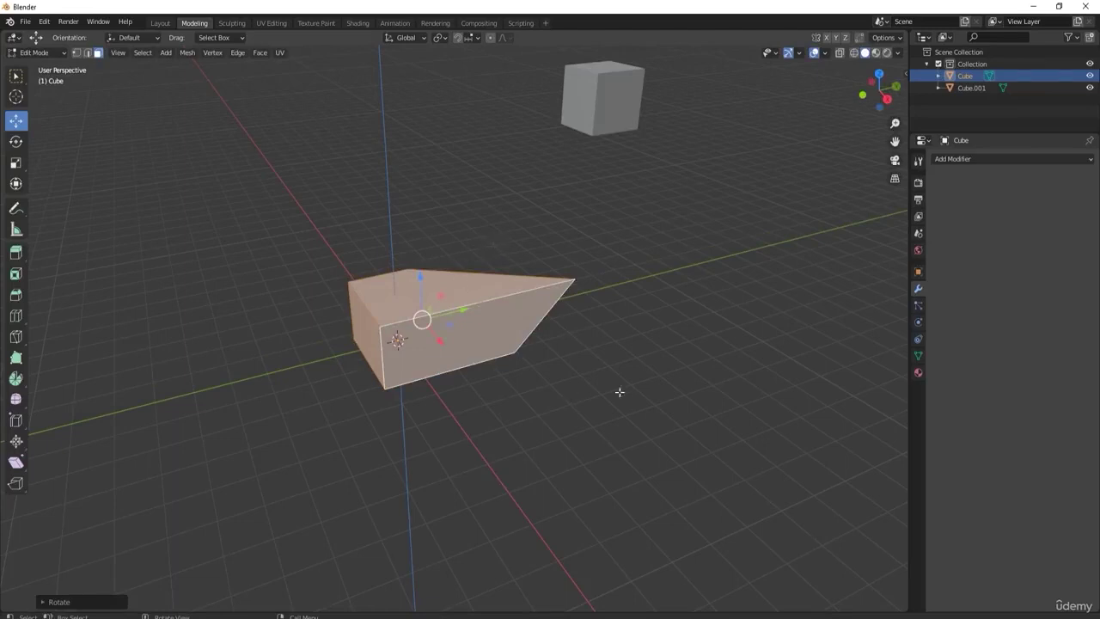
# Try scaling the whole selected mesh uniformly on all axes in Edit Mode.
pyautogui.press('s')
pyautogui.rightClick(649, 378)
pyautogui.press('s')
pyautogui.rightClick(584, 437)
pyautogui.press('s')
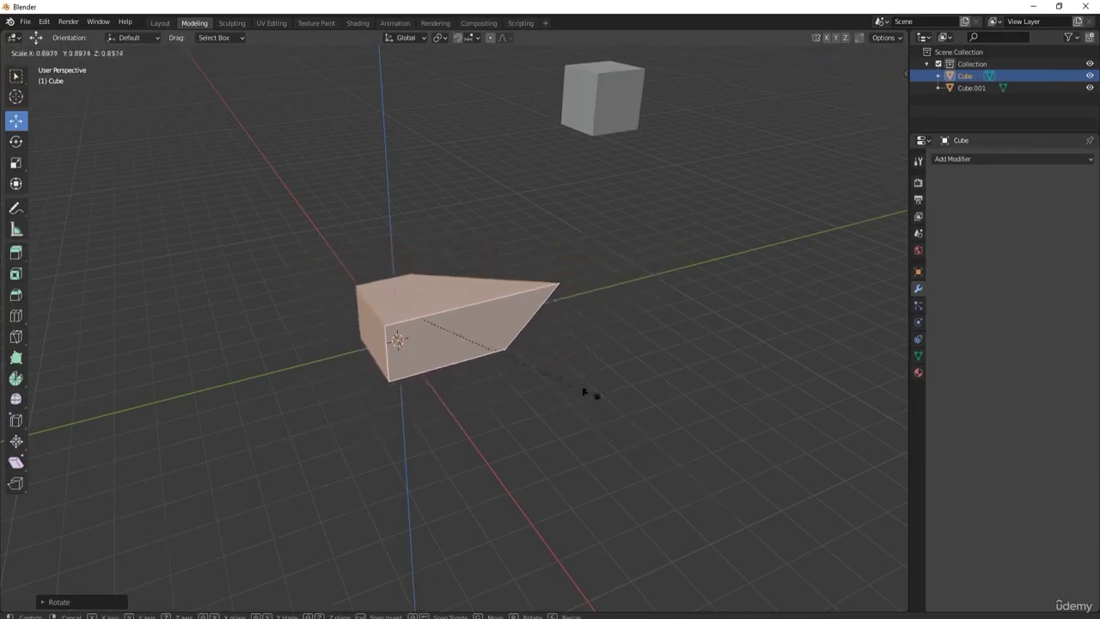
pyautogui.rightClick(619, 422)
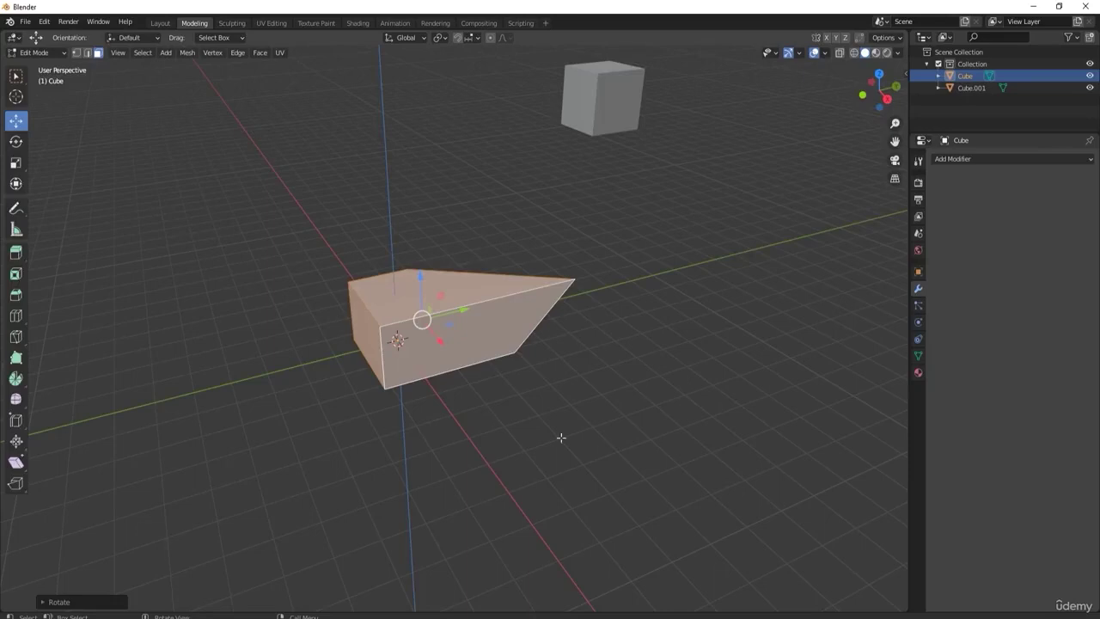
# Leave Edit Mode and return the reshaped cube to Object Mode.
pyautogui.press('Tab')
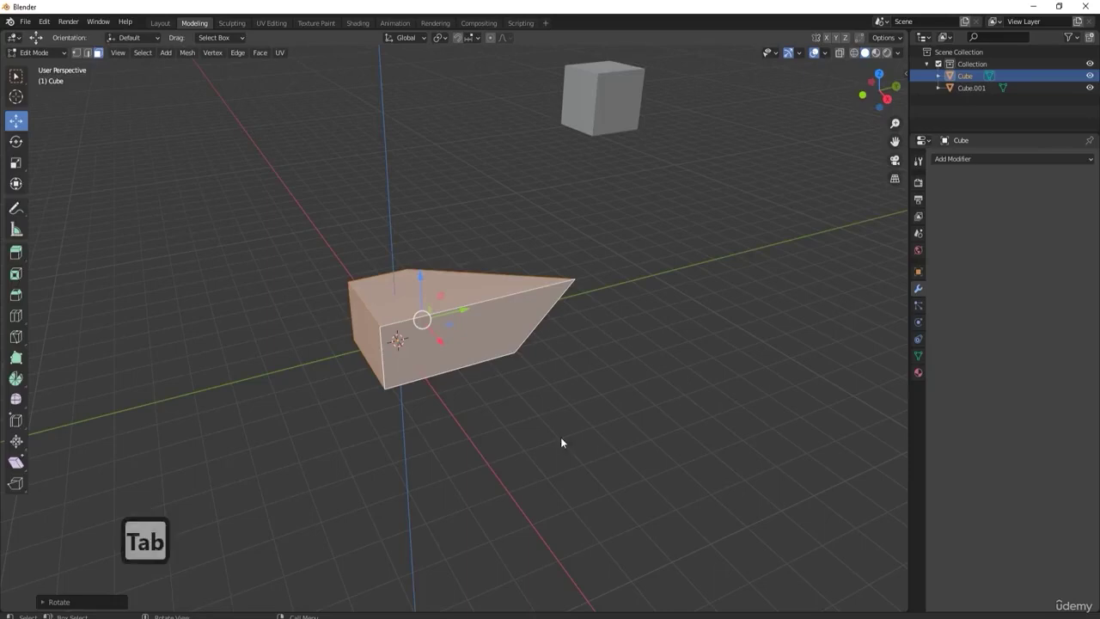
pyautogui.moveTo(572, 357); pyautogui.dragTo(457, 260, button='middle')
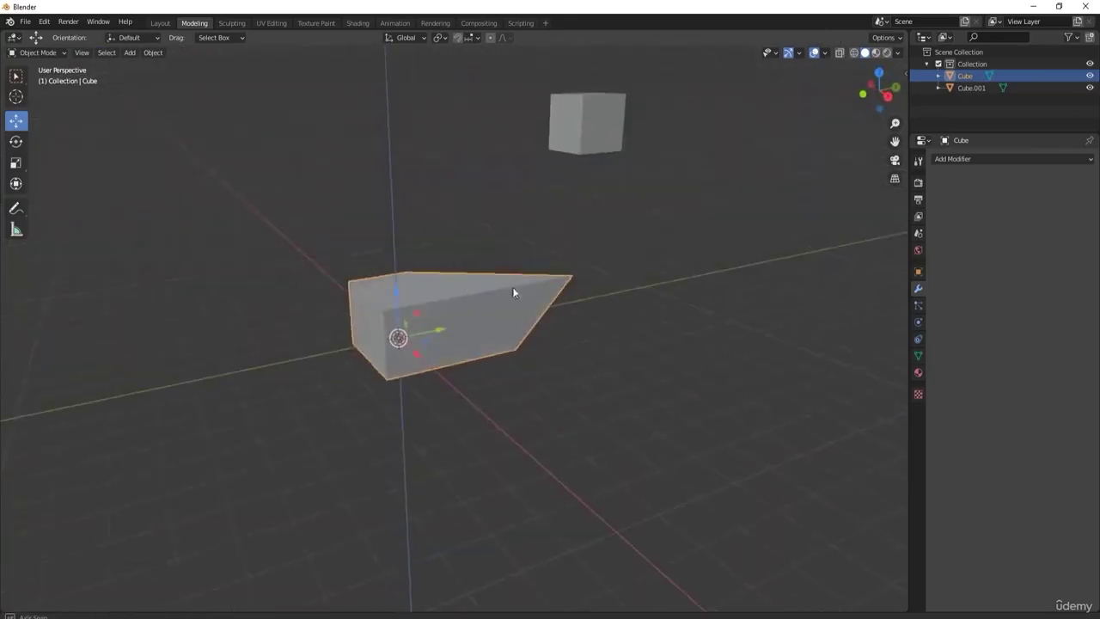
pyautogui.moveTo(512, 292); pyautogui.dragTo(494, 277, button='middle')
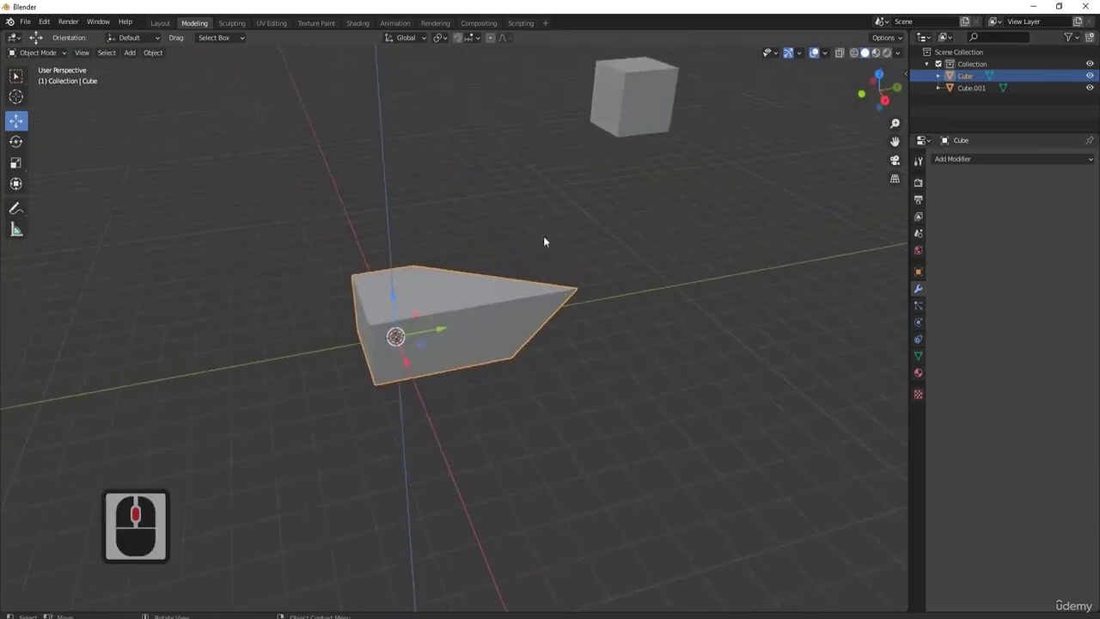
pyautogui.click(824, 53)
pyautogui.click(891, 111)
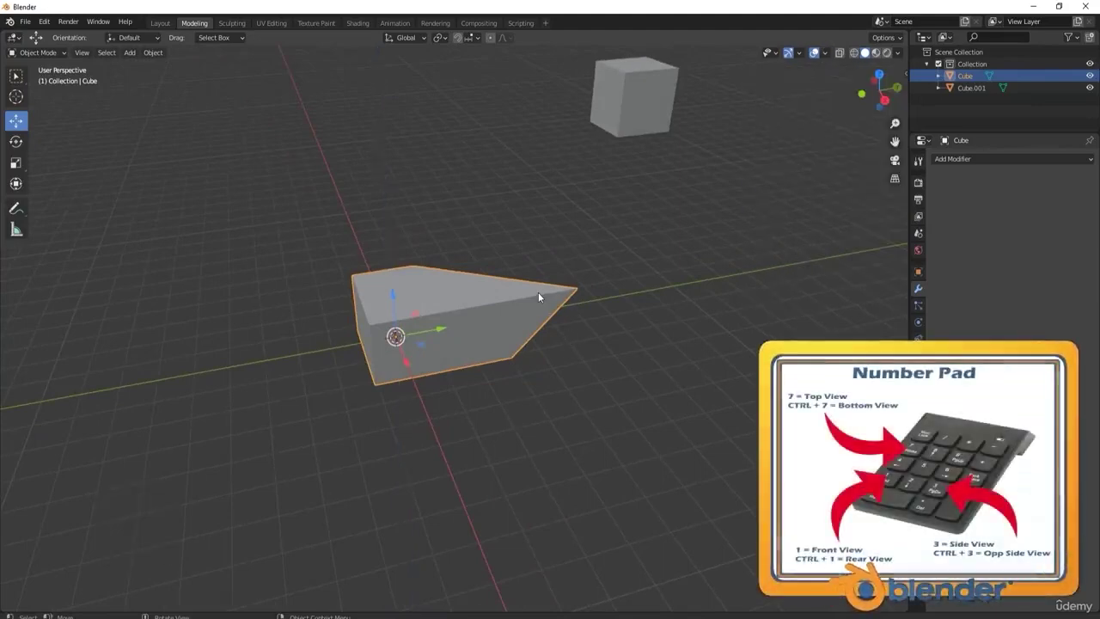
# View the reshaped cube from the front, right, top, bottom, back and left in orthographic projection.
pyautogui.press('KP_1')
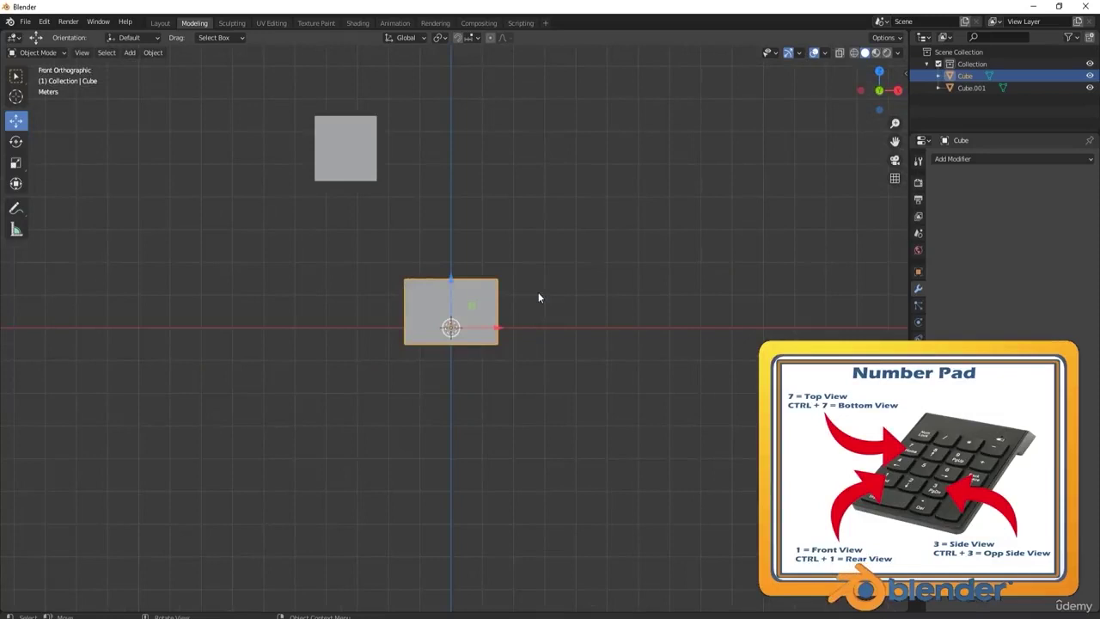
pyautogui.press('KP_3')
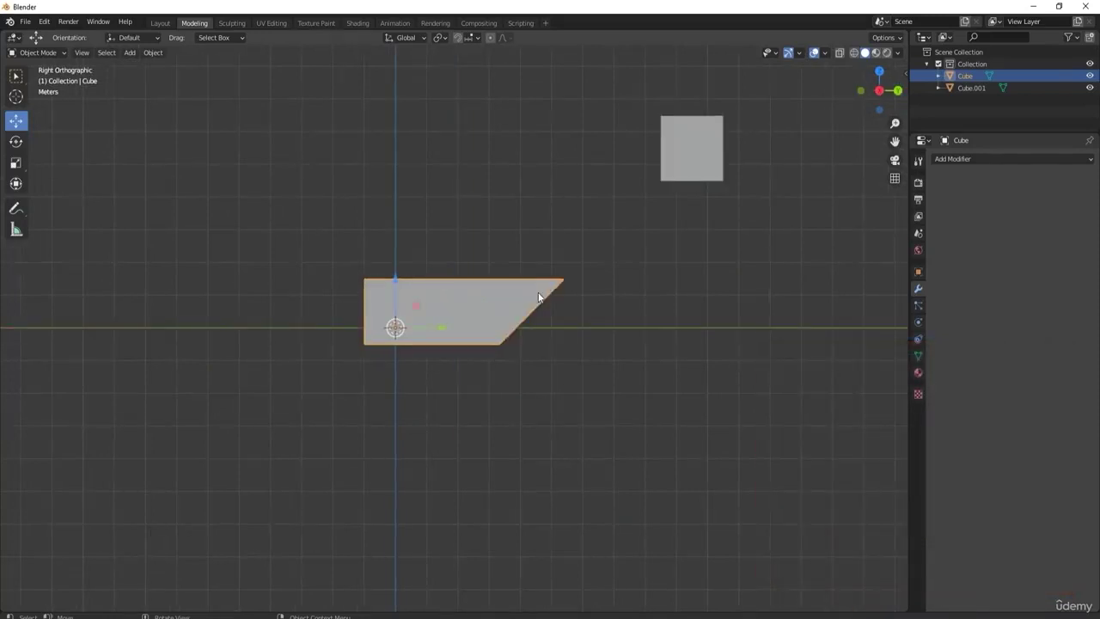
pyautogui.press('KP_7')
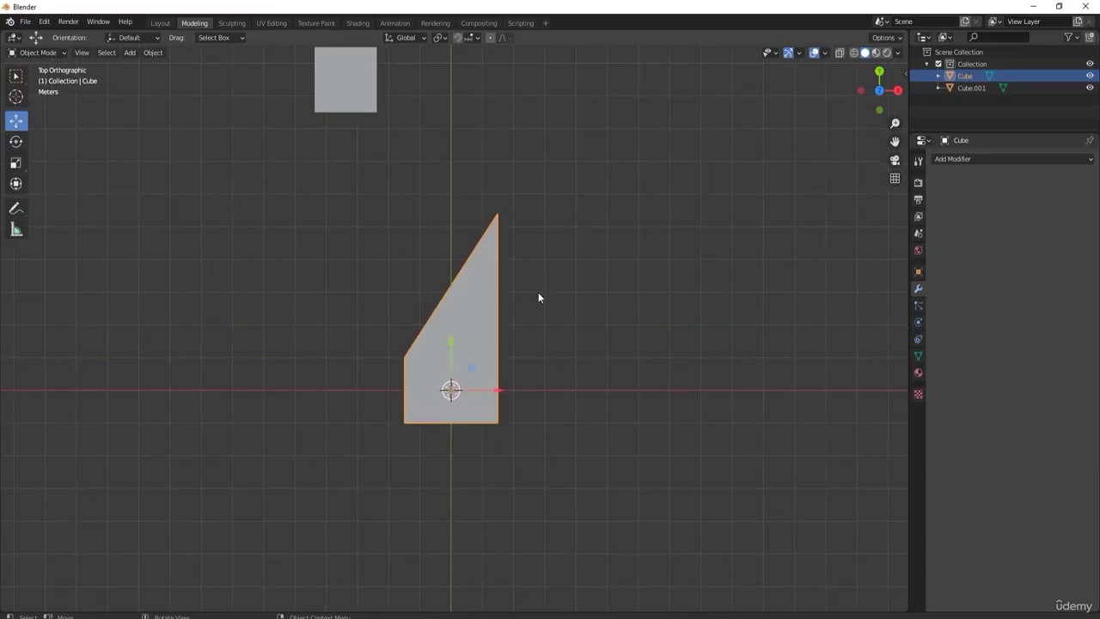
pyautogui.press('ctrl+KP_7')
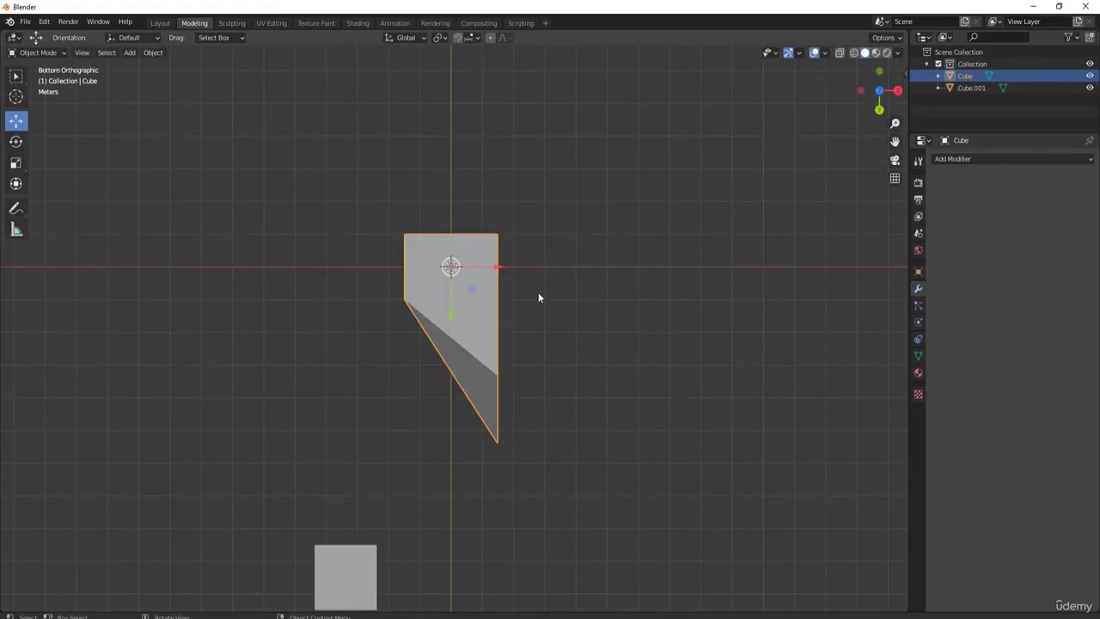
pyautogui.press('ctrl+KP_1')
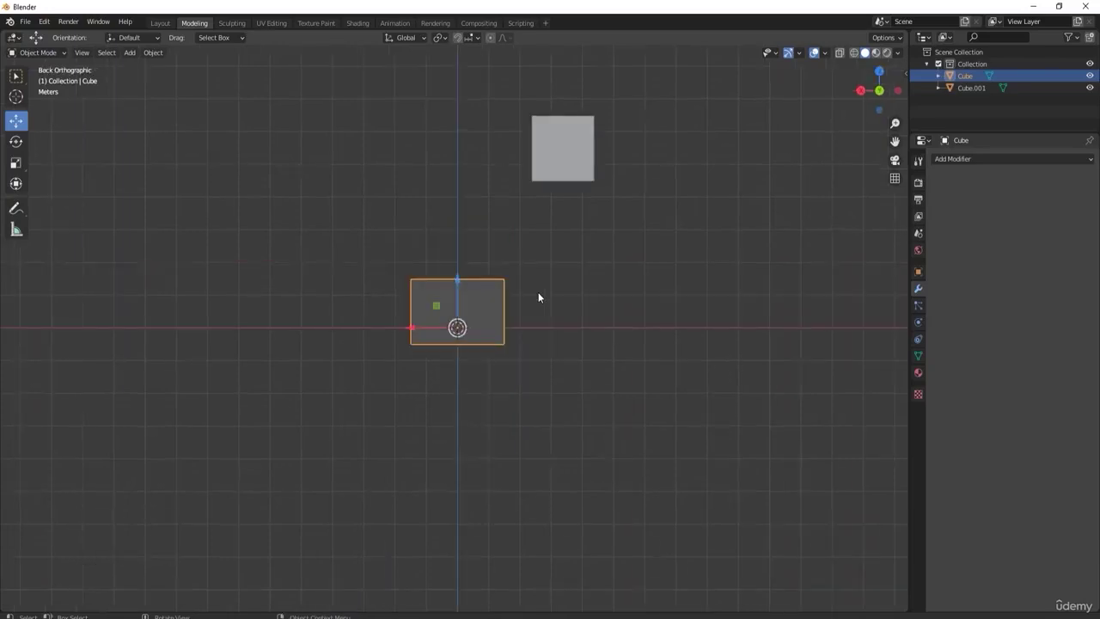
pyautogui.press('ctrl+KP_3')
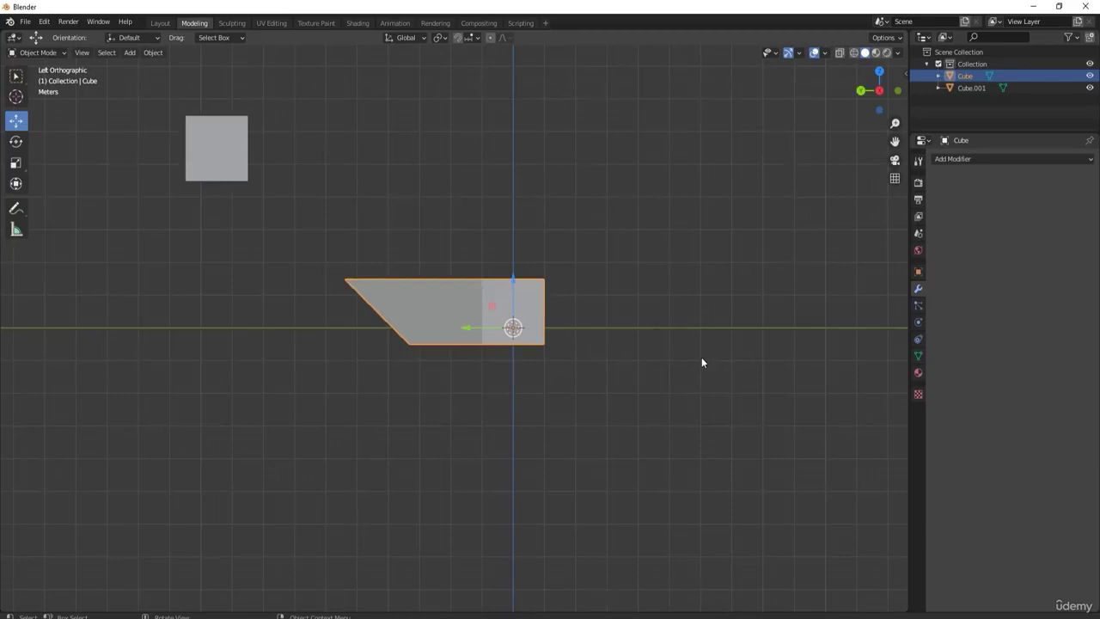
# Enable Scene Statistics, System Memory, Video Memory and Blender Version for the status bar in the interface preferences.
pyautogui.click(44, 22)
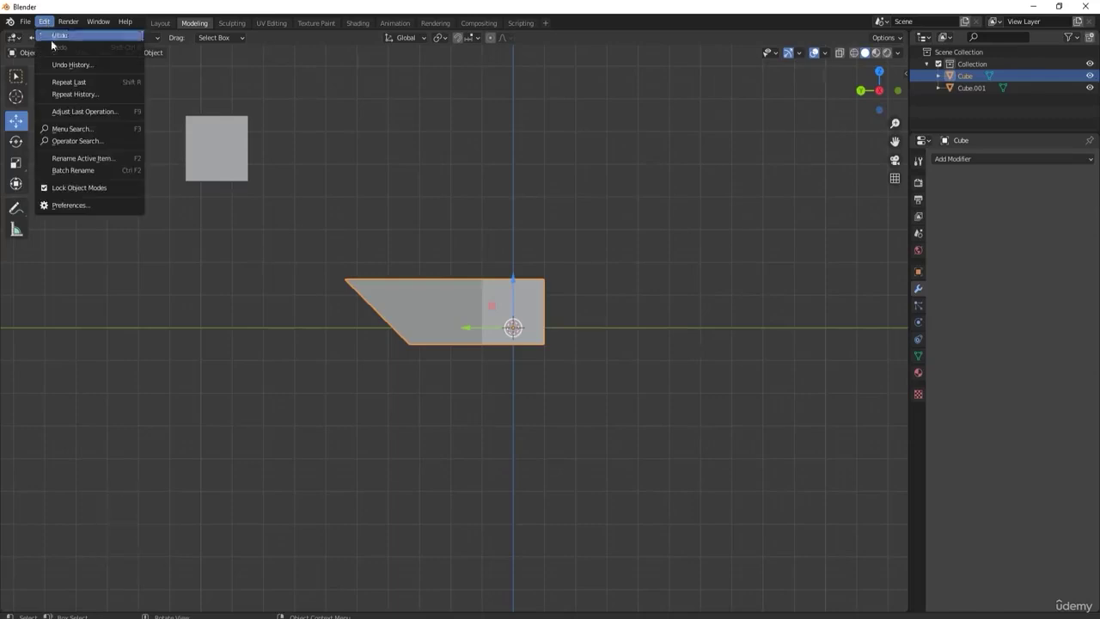
pyautogui.click(74, 205)
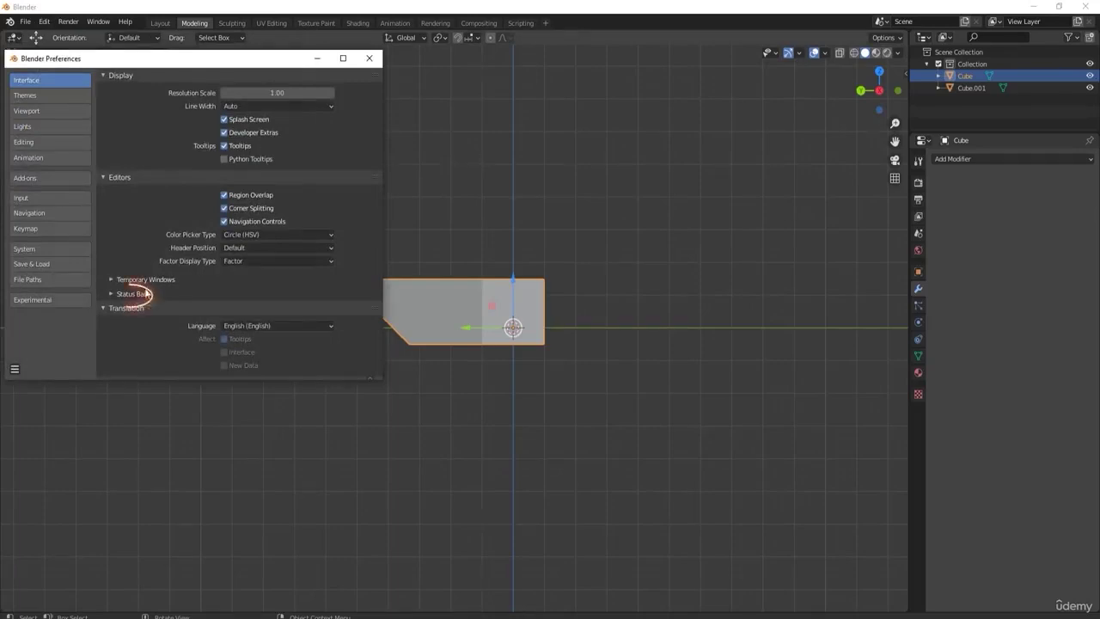
pyautogui.click(138, 295)
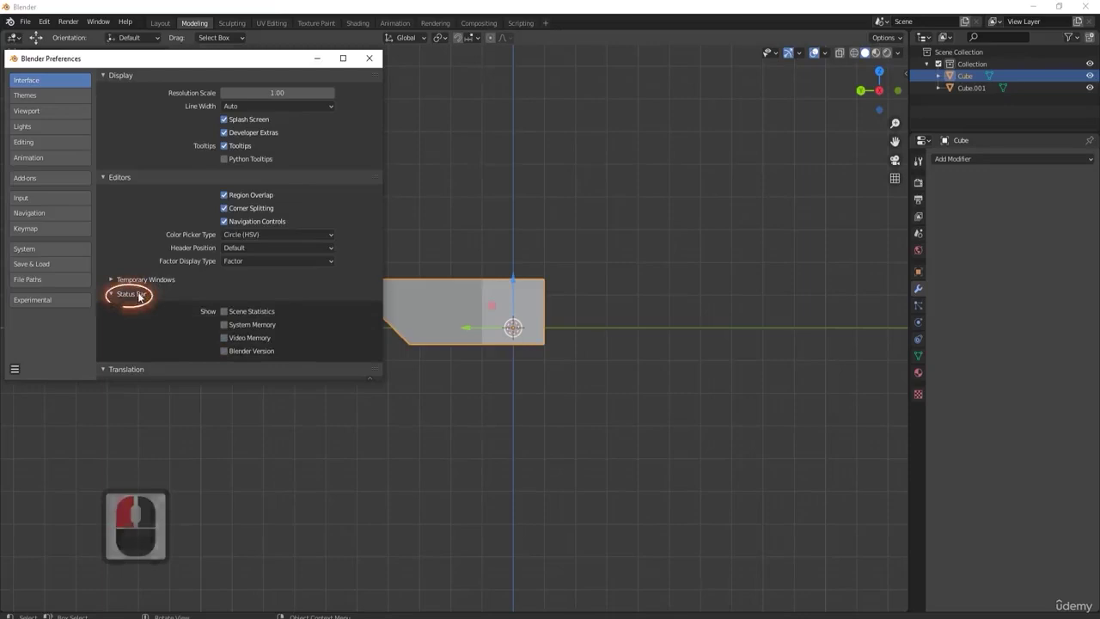
pyautogui.click(224, 311)
pyautogui.click(225, 324)
pyautogui.click(224, 337)
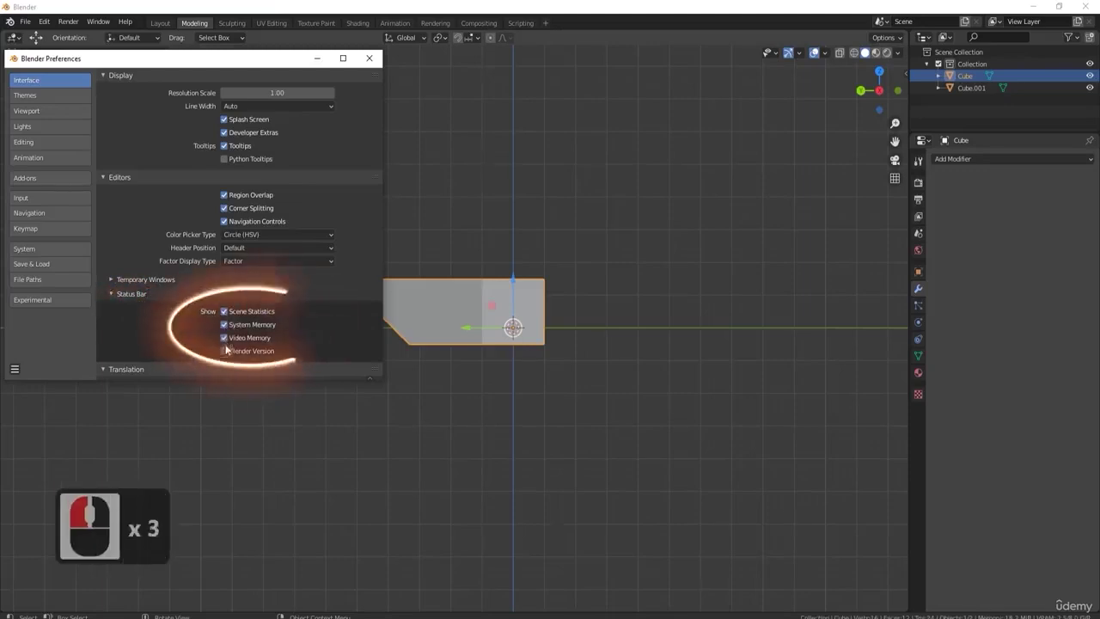
pyautogui.click(224, 350)
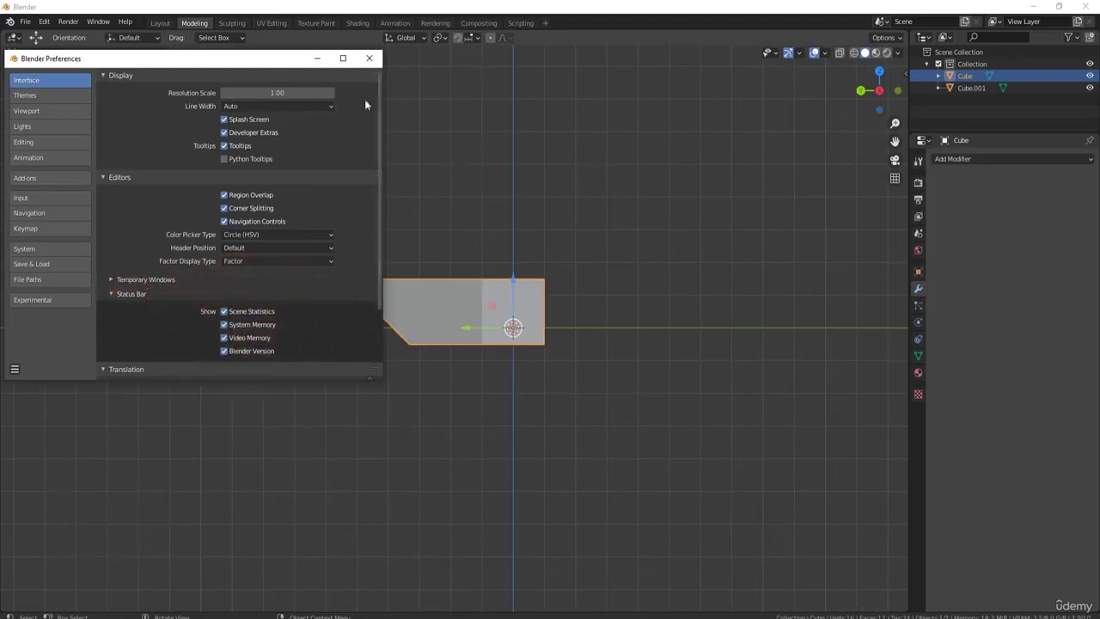
pyautogui.click(370, 58)
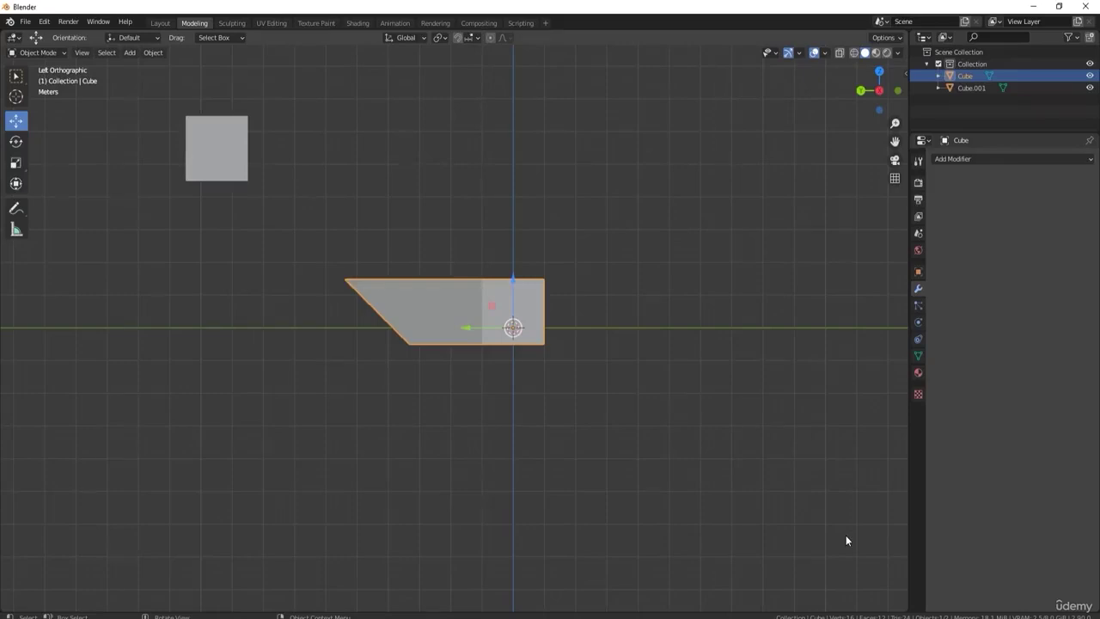
# Open the menu search over the viewport.
pyautogui.press('F3')
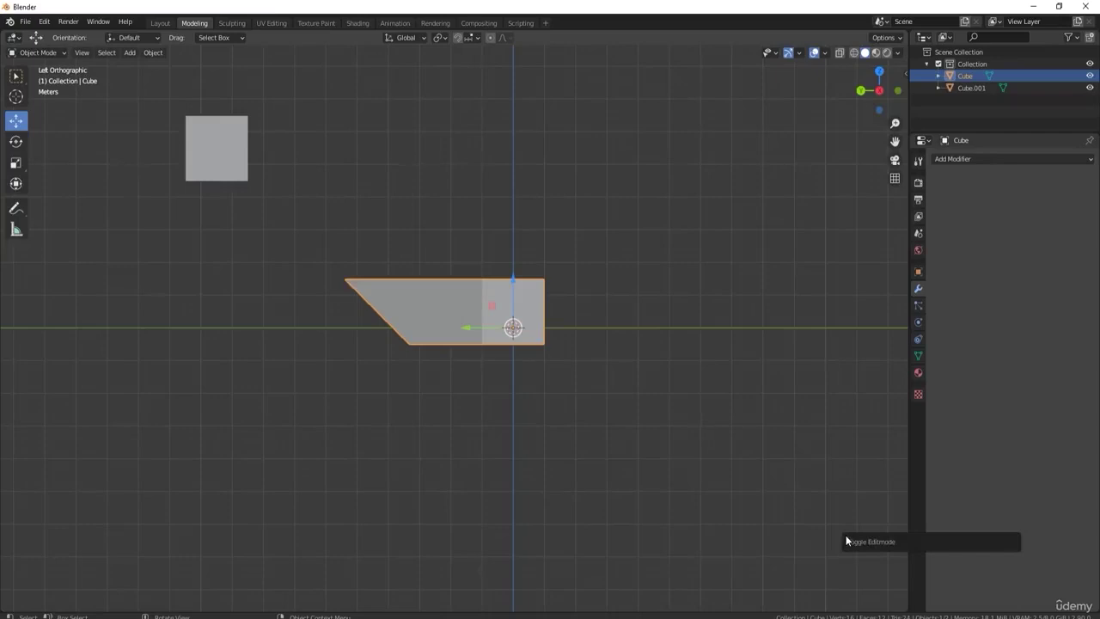